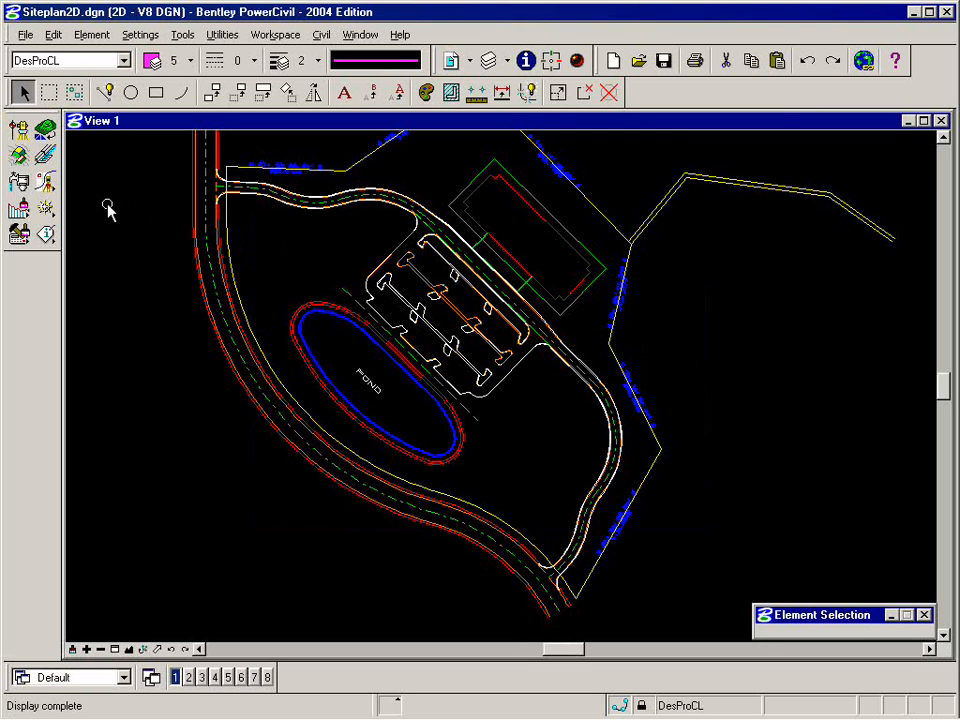
Open the existing GEOPAK Site project Siteplan.gsf from the Chapter5 folder
{"action": "left_click", "coordinate": [22, 160]}
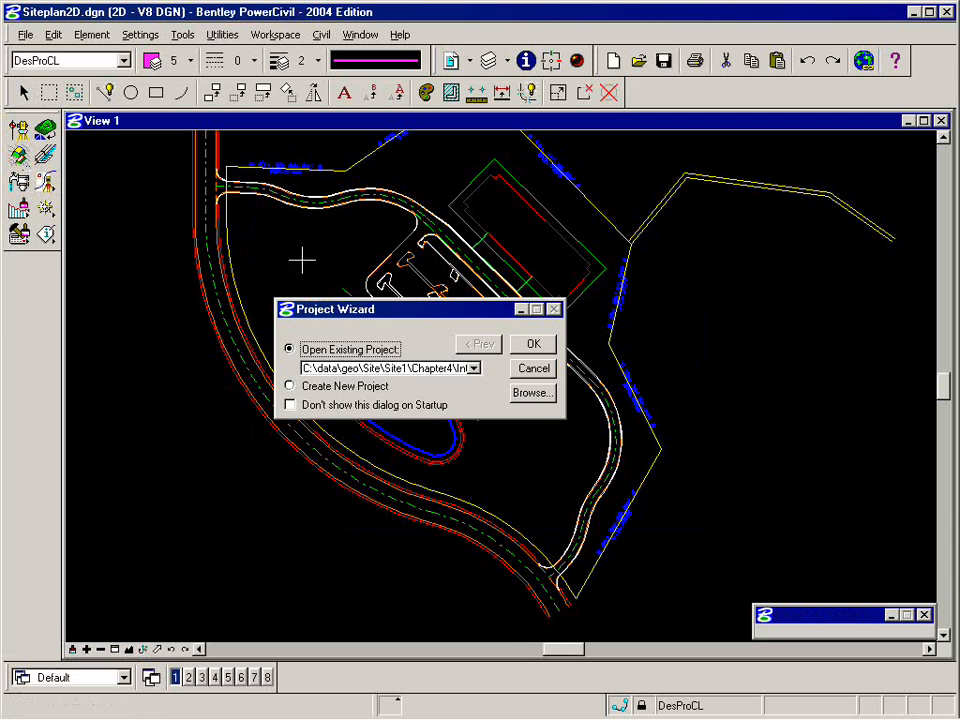
{"action": "left_click", "coordinate": [535, 395]}
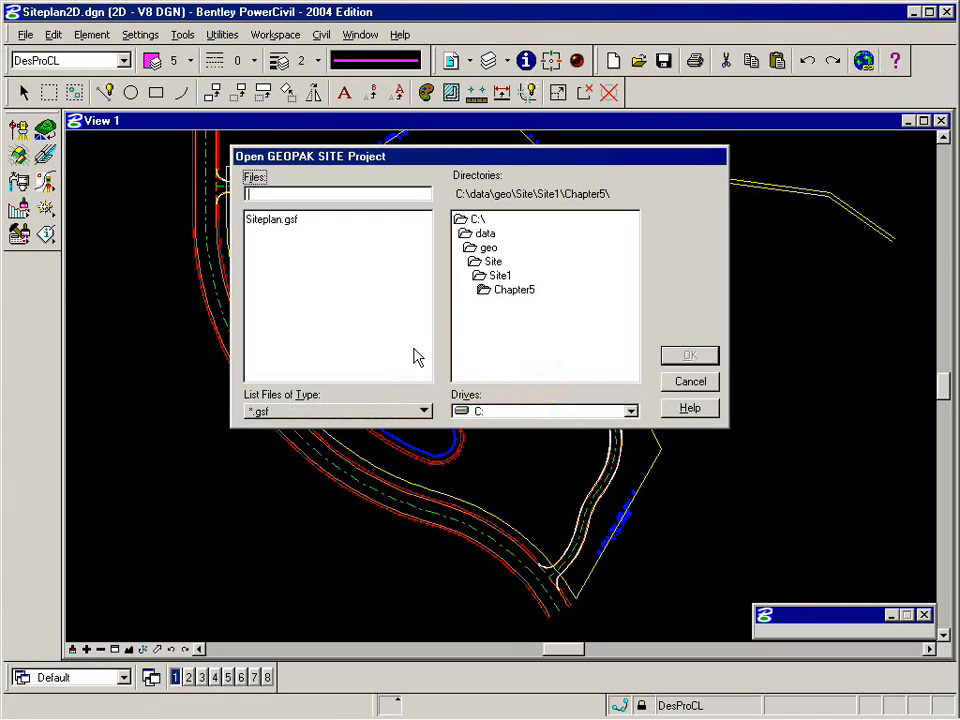
{"action": "left_click", "coordinate": [287, 222]}
{"action": "left_click", "coordinate": [690, 355]}
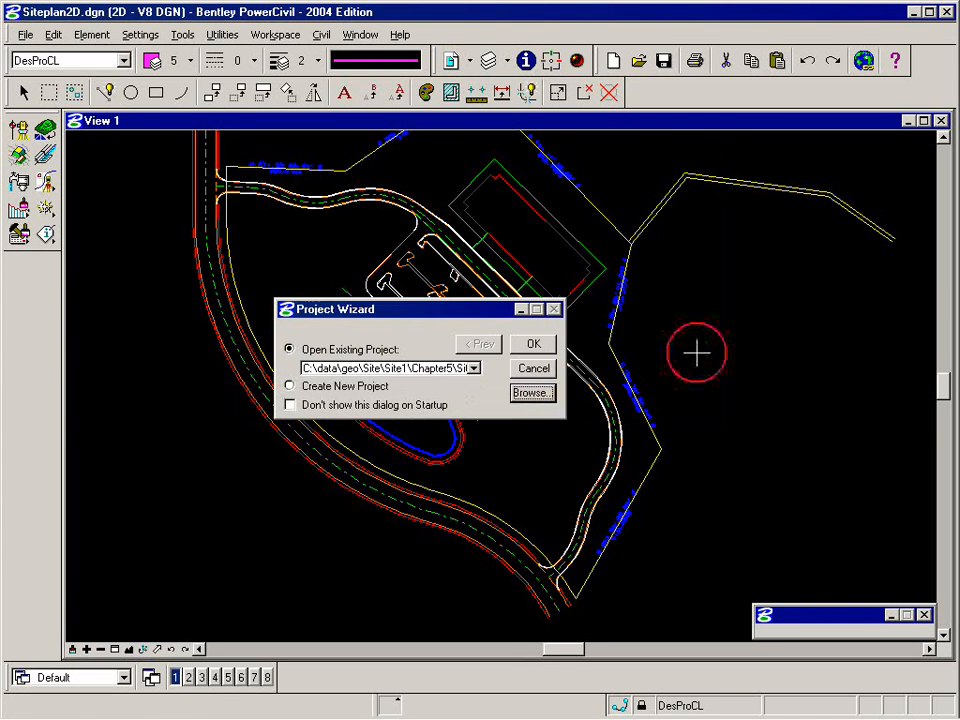
{"action": "left_click", "coordinate": [538, 345]}
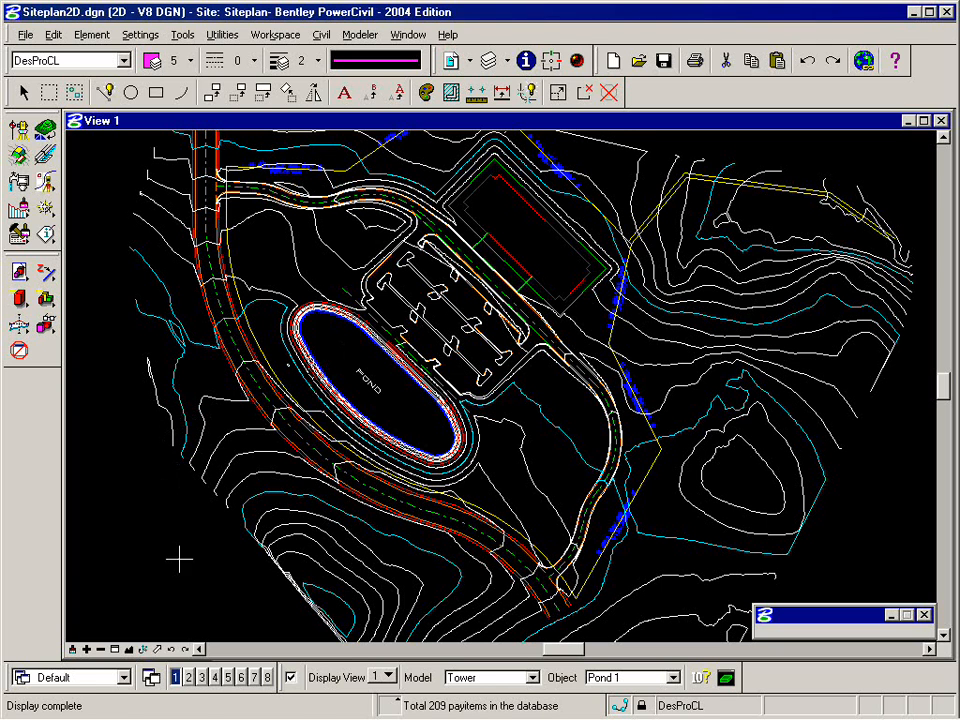
Change the feature of the green grass outline elements around the building to Boundary, selecting them with the Power Selector
{"action": "left_click", "coordinate": [115, 649]}
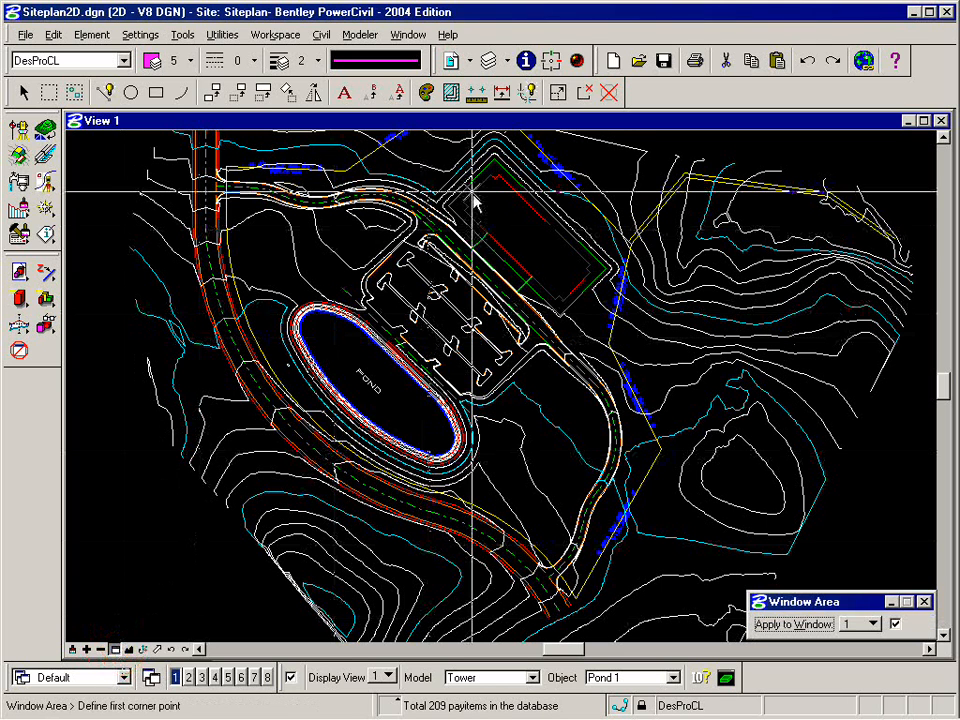
{"action": "left_click", "coordinate": [420, 180]}
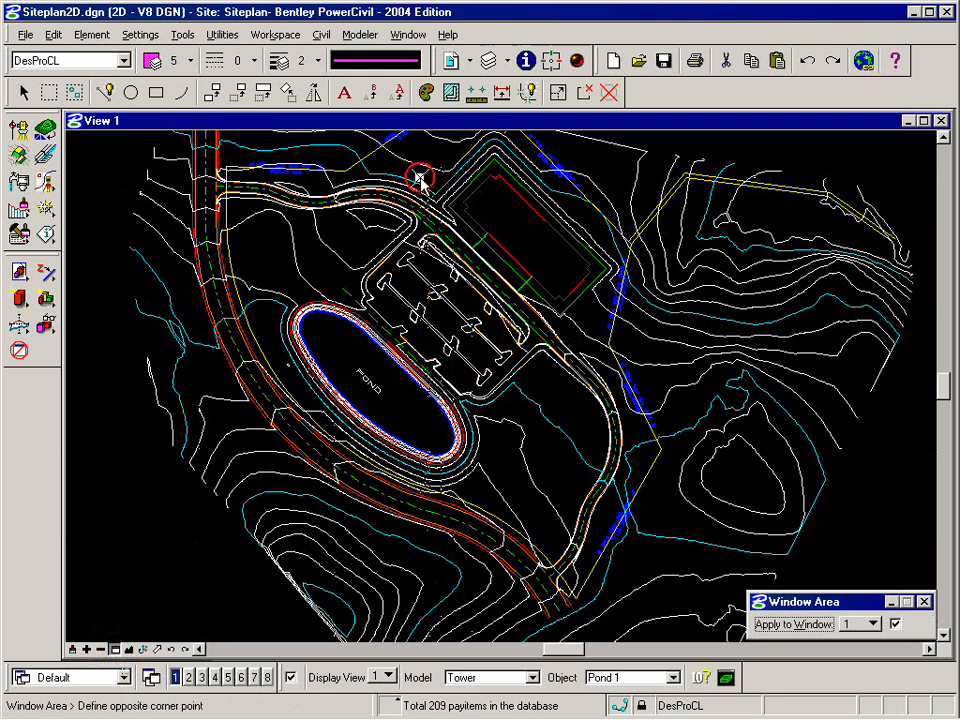
{"action": "left_click", "coordinate": [601, 334]}
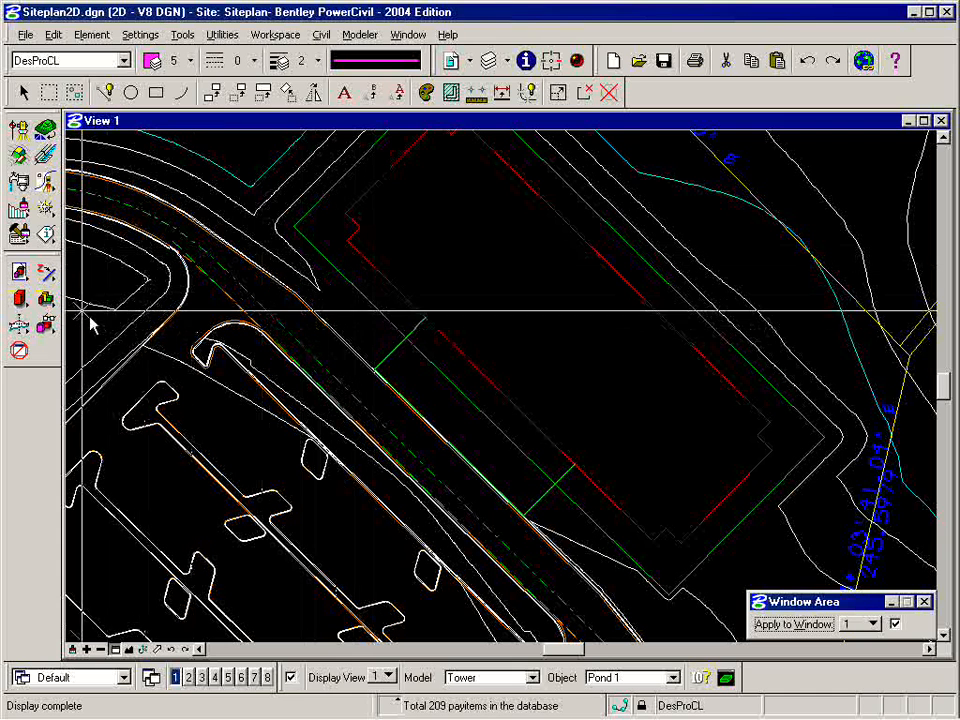
{"action": "left_click", "coordinate": [46, 274]}
{"action": "left_click_drag", "start_coordinate": [55, 288], "coordinate": [225, 160]}
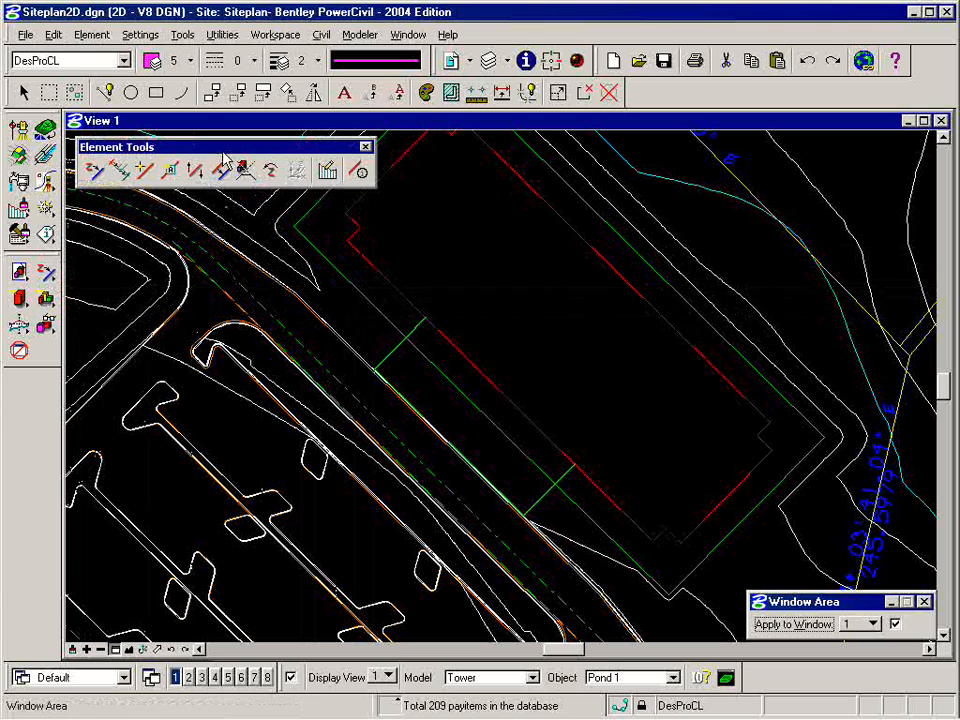
{"action": "left_click", "coordinate": [146, 171]}
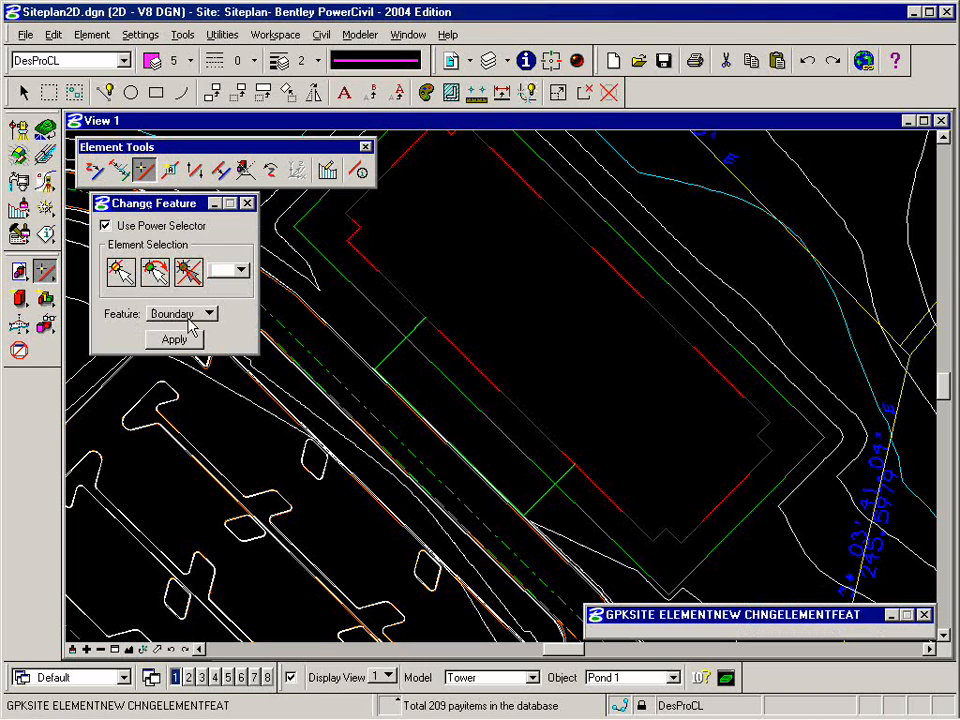
{"action": "left_click", "coordinate": [120, 271]}
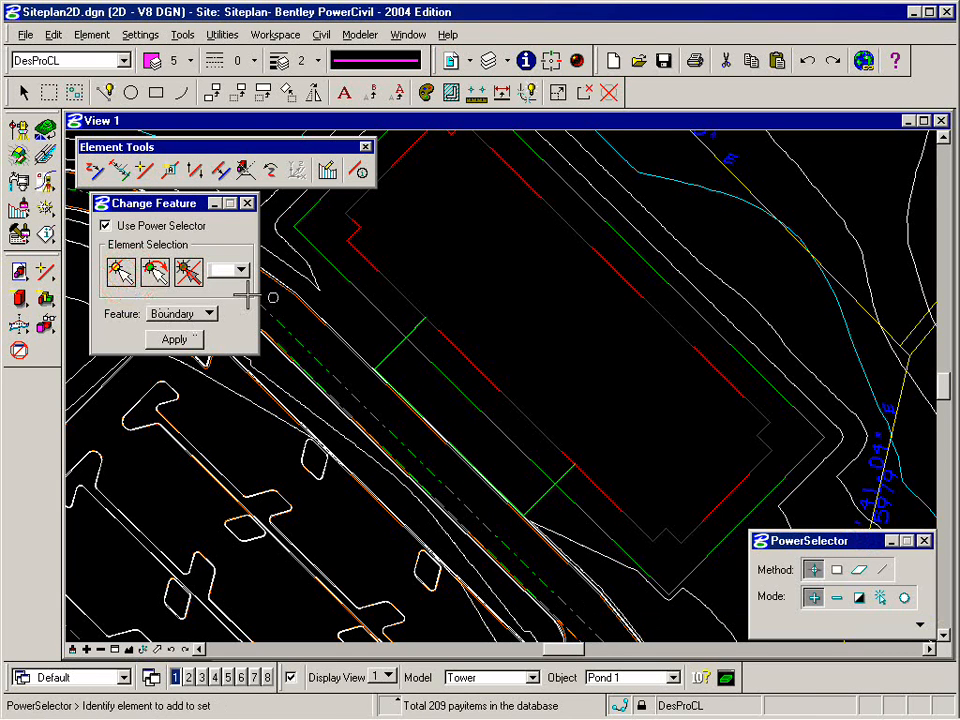
{"action": "left_click", "coordinate": [307, 217]}
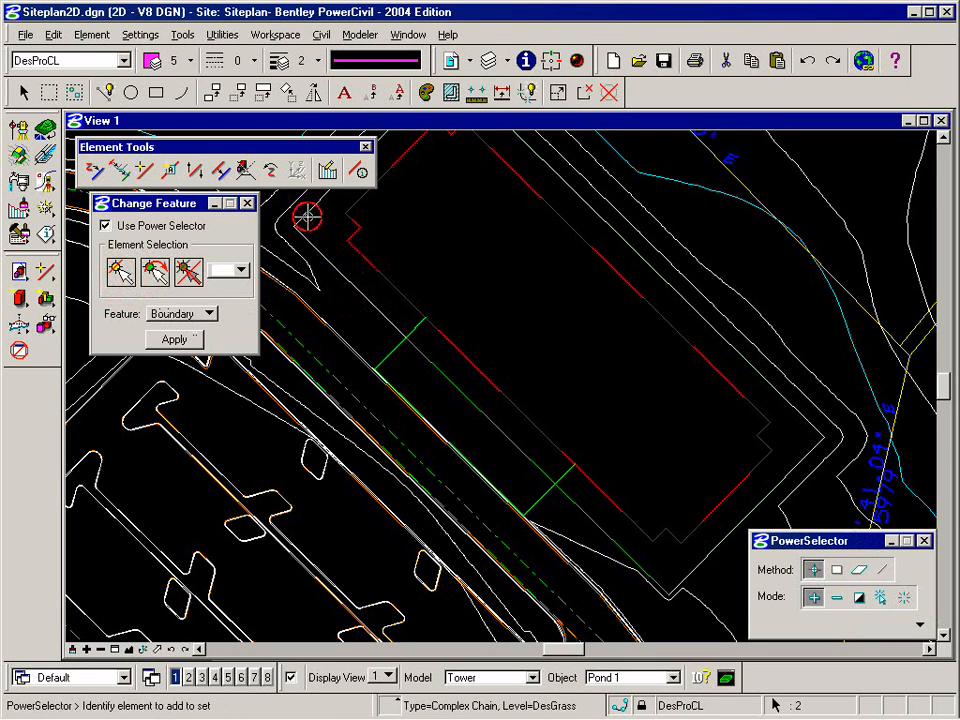
{"action": "left_click", "coordinate": [617, 538]}
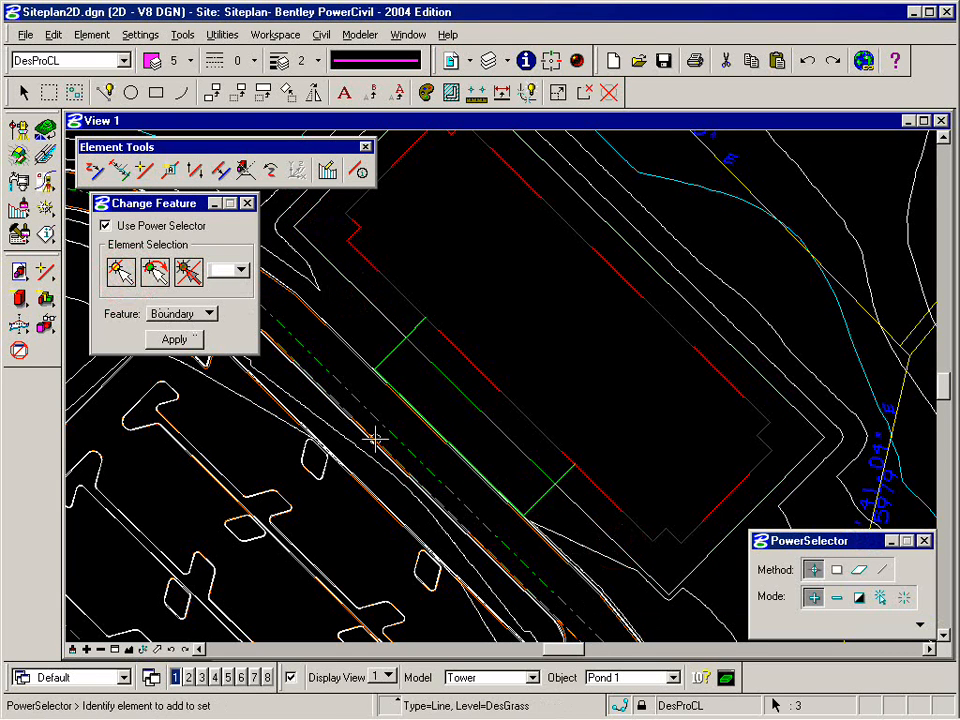
{"action": "left_click", "coordinate": [174, 339]}
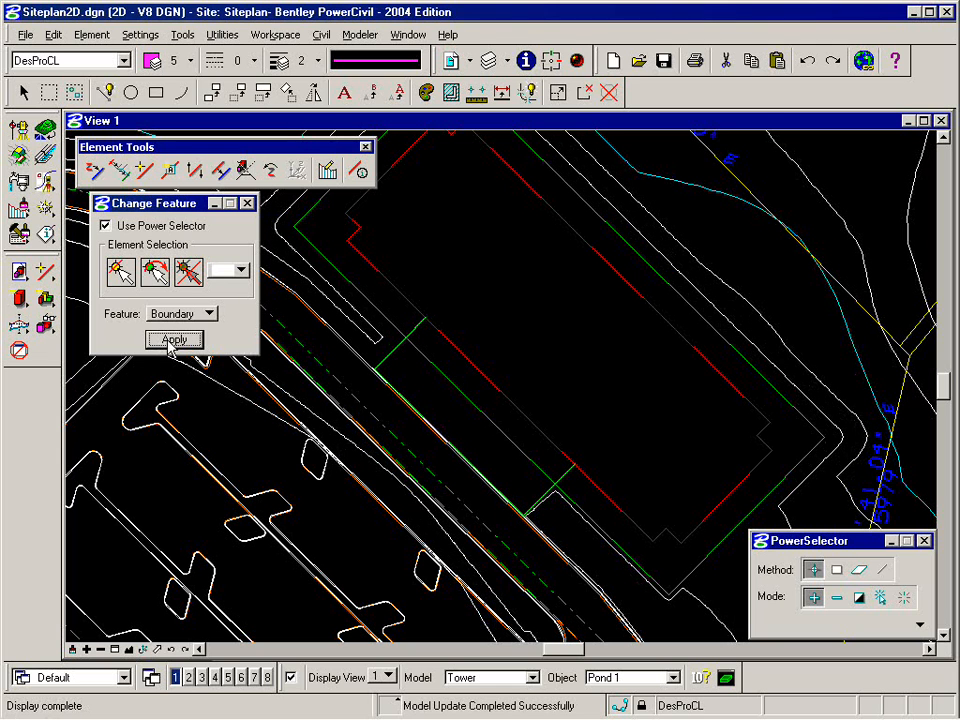
{"action": "left_click", "coordinate": [247, 204]}
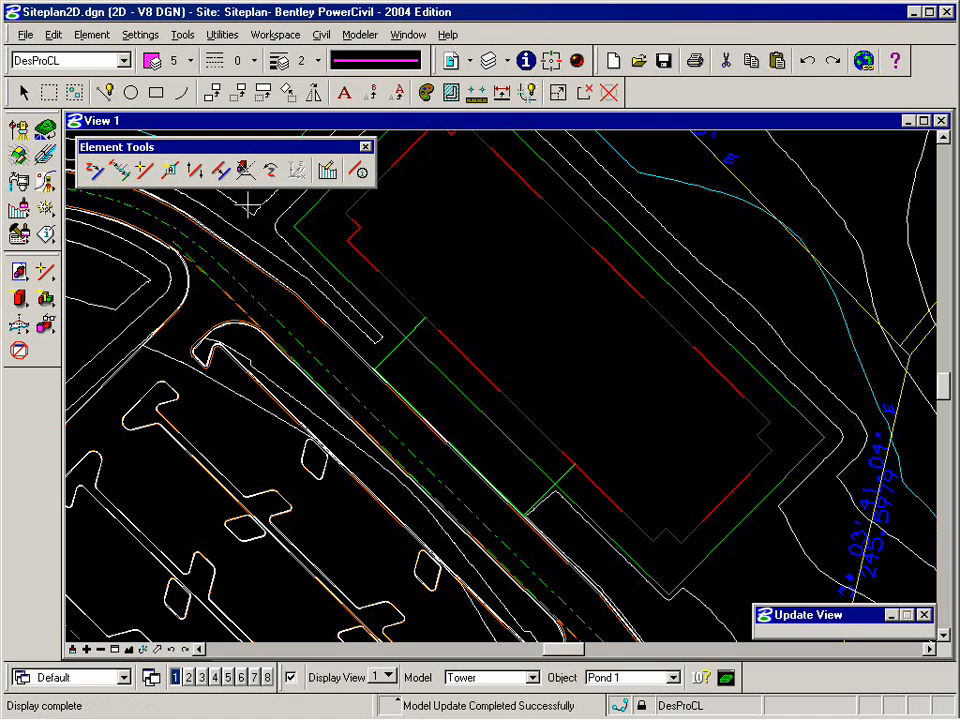
Calculate the volume in cubic feet, surface area and depth of Pond 1 with Pond Analysis, picking a point on the pond's blue outline
{"action": "left_click", "coordinate": [101, 650]}
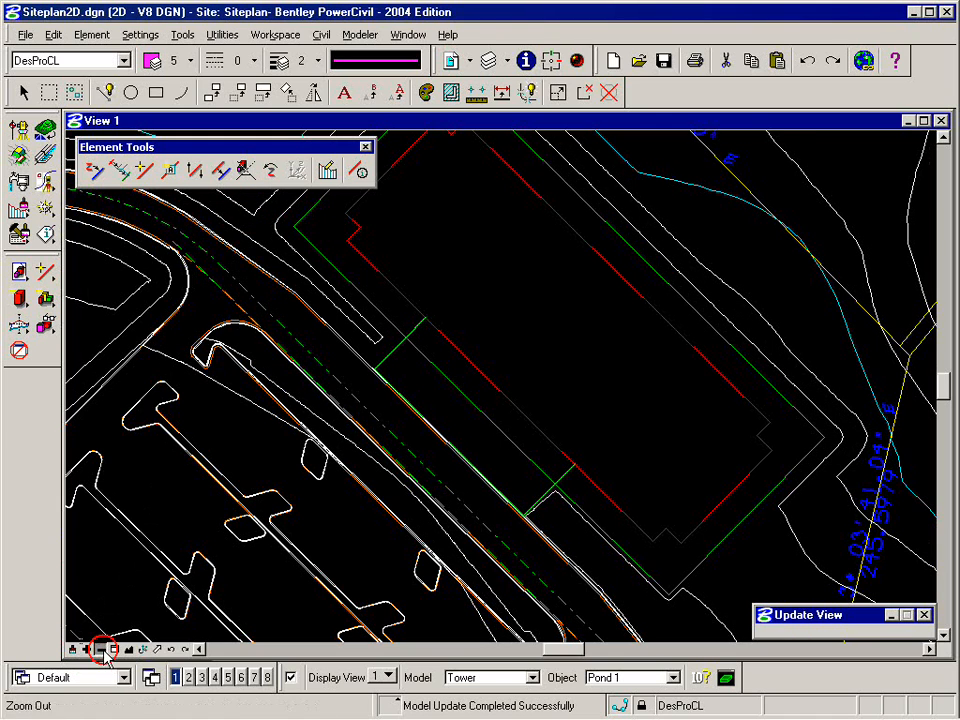
{"action": "left_click", "coordinate": [115, 650]}
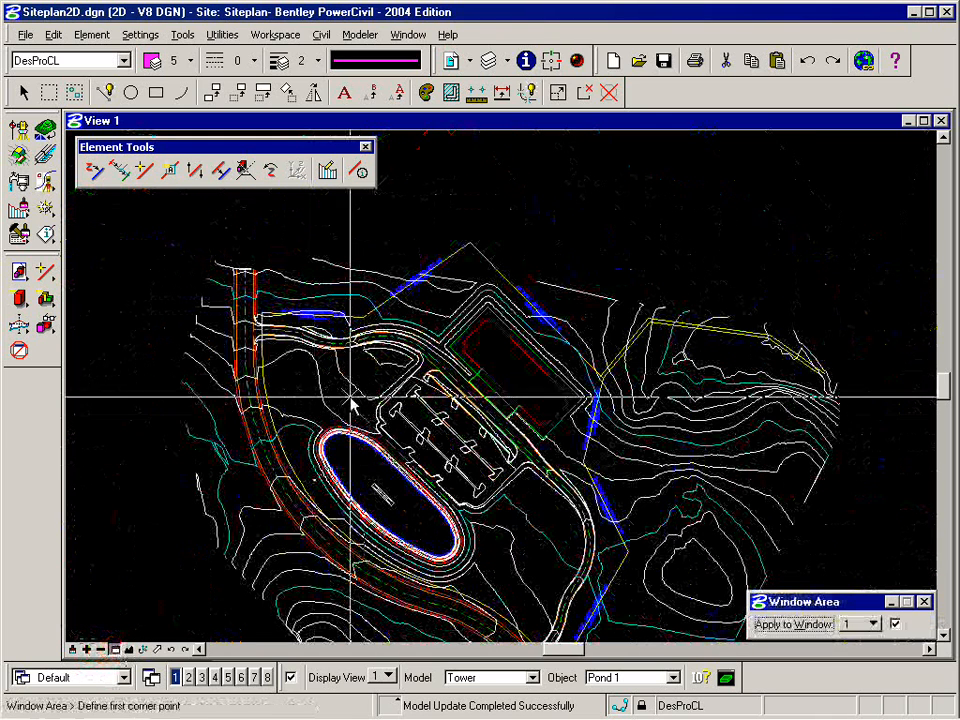
{"action": "left_click", "coordinate": [297, 408]}
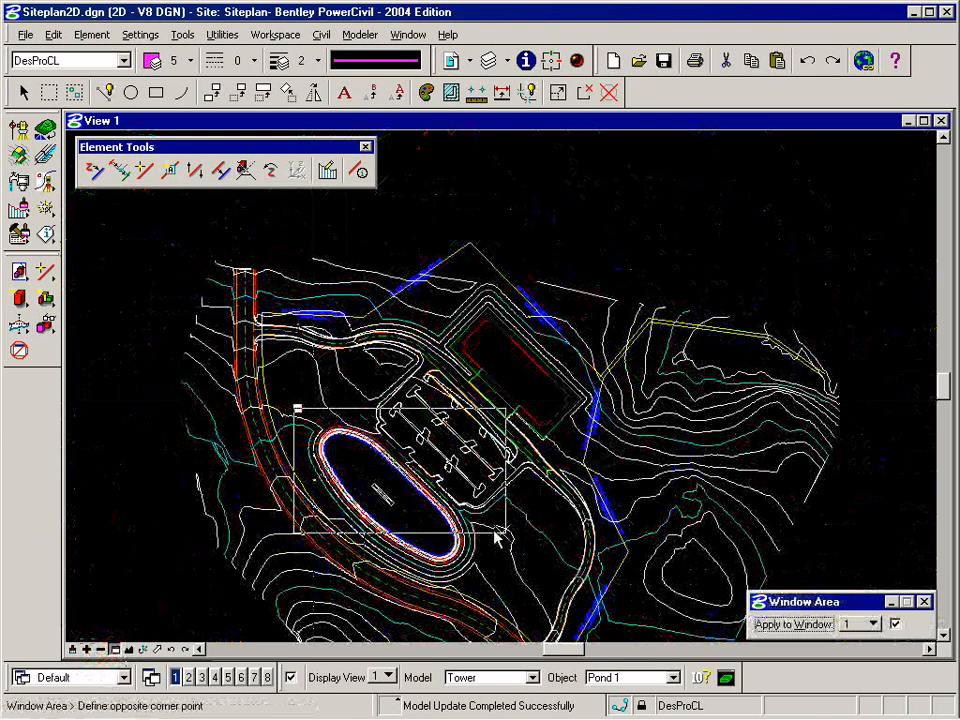
{"action": "left_click", "coordinate": [534, 598]}
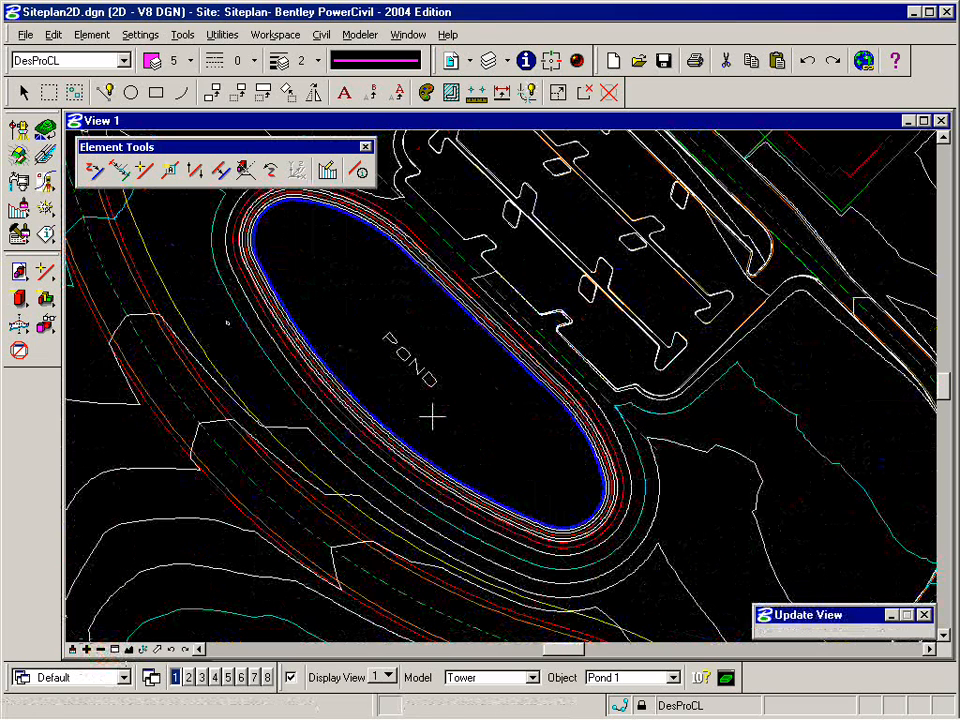
{"action": "left_click", "coordinate": [365, 146]}
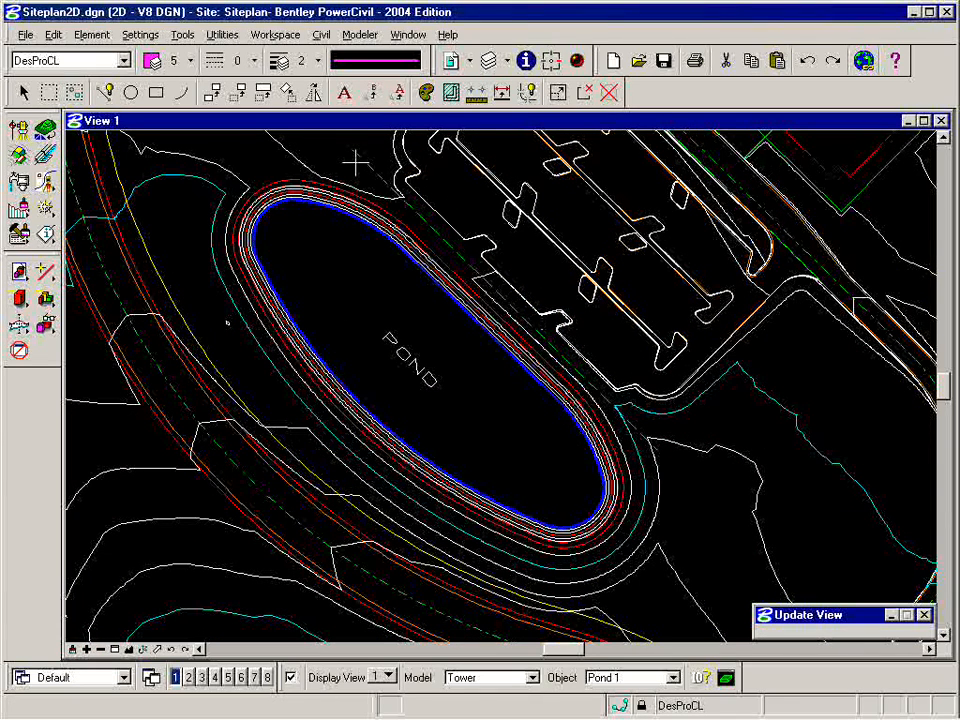
{"action": "left_click", "coordinate": [45, 323]}
{"action": "left_click_drag", "start_coordinate": [100, 333], "coordinate": [268, 148]}
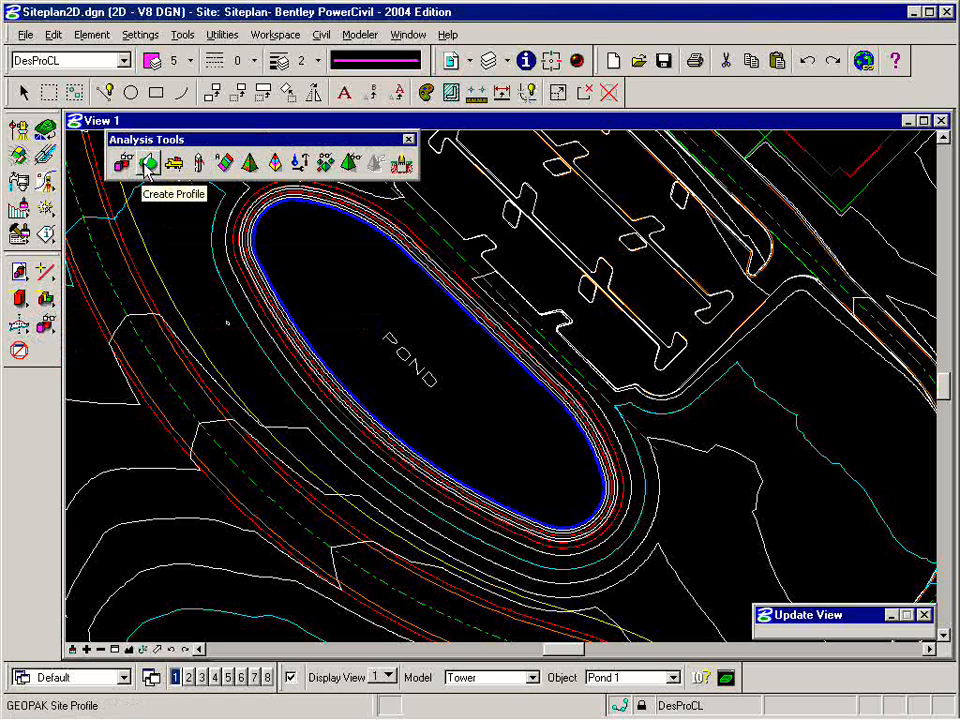
{"action": "left_click", "coordinate": [302, 164]}
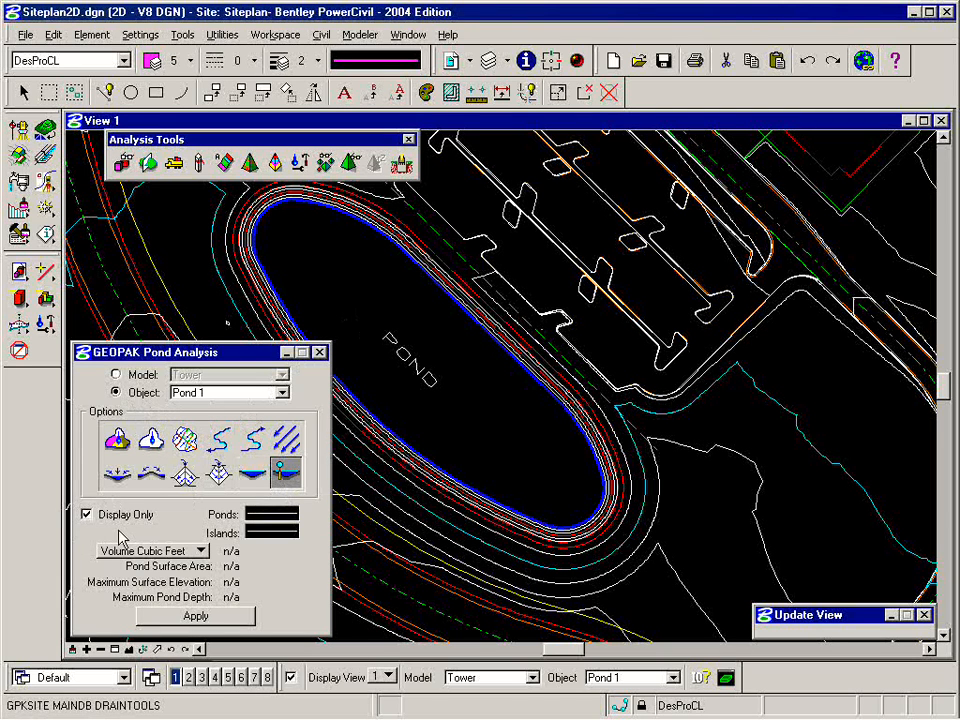
{"action": "left_click", "coordinate": [202, 615]}
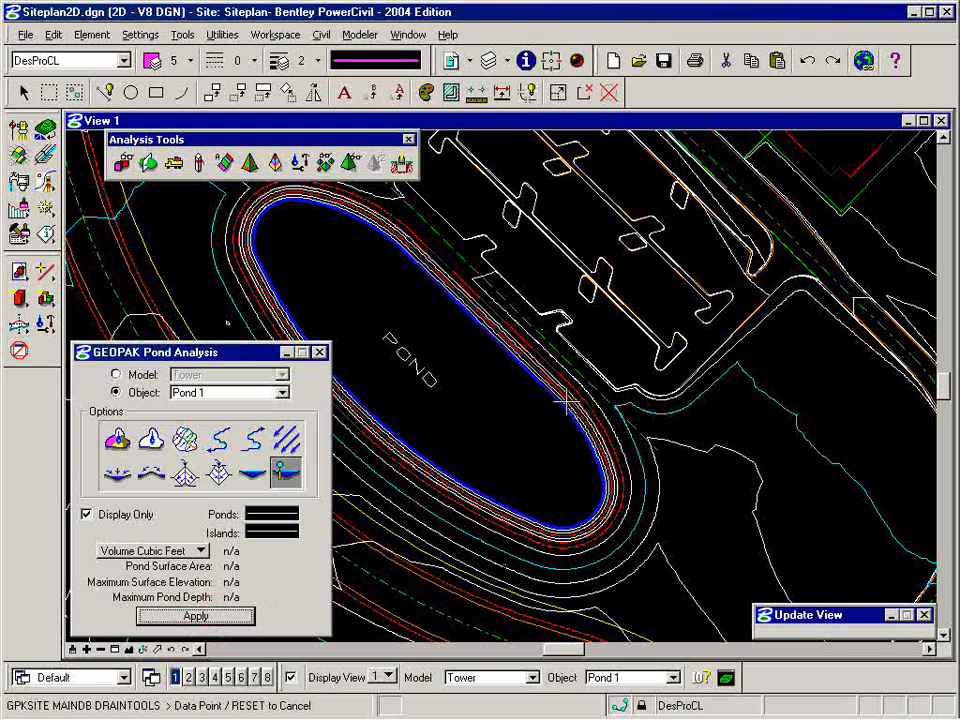
{"action": "left_click", "coordinate": [578, 412]}
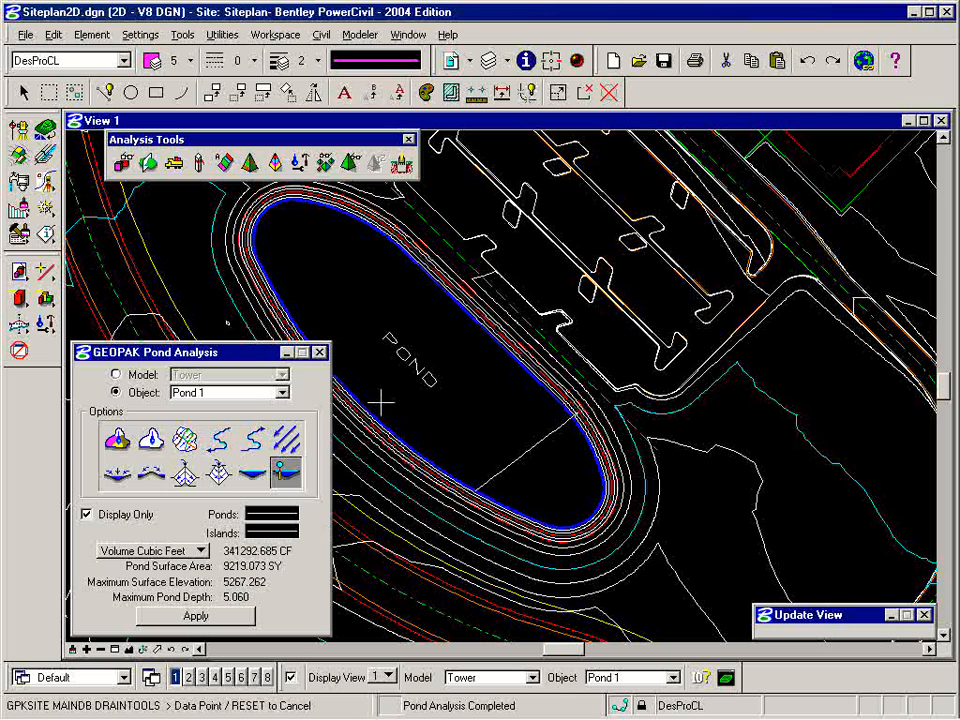
{"action": "left_click", "coordinate": [320, 352]}
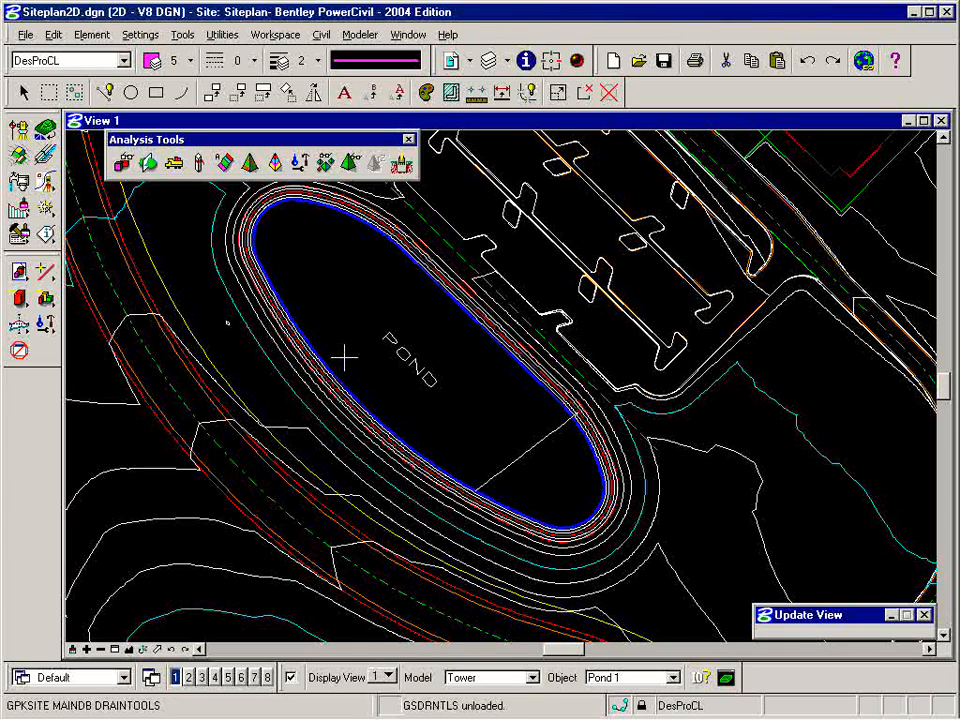
Scale the blue pond base outline by 0.9 in X and Y about a point near the pond's centre
{"action": "left_click", "coordinate": [263, 93]}
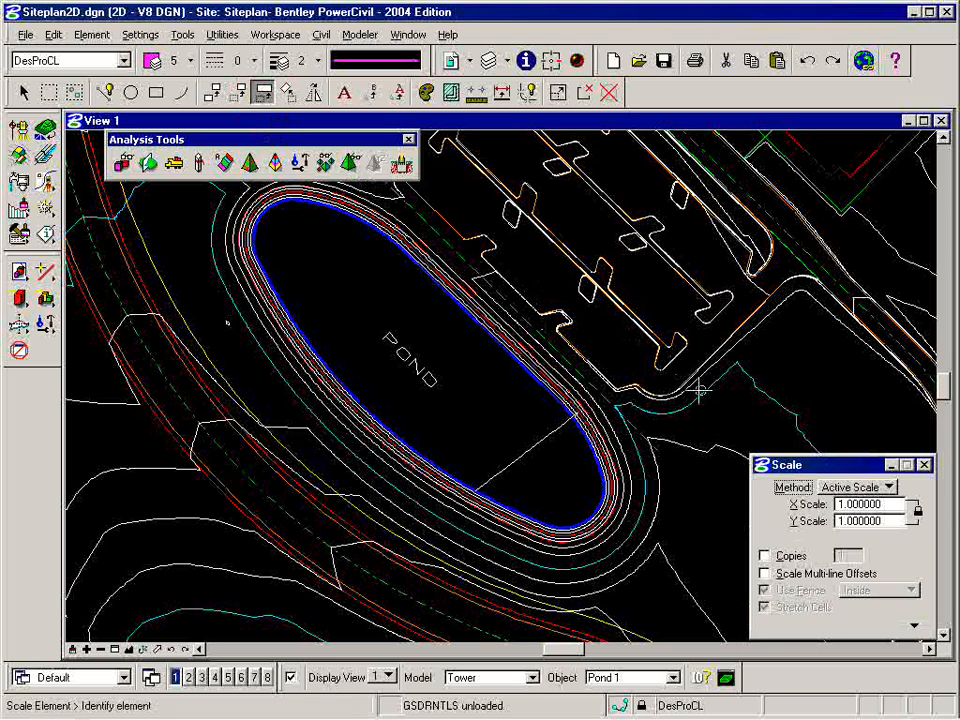
{"action": "left_click_drag", "start_coordinate": [883, 504], "coordinate": [793, 513]}
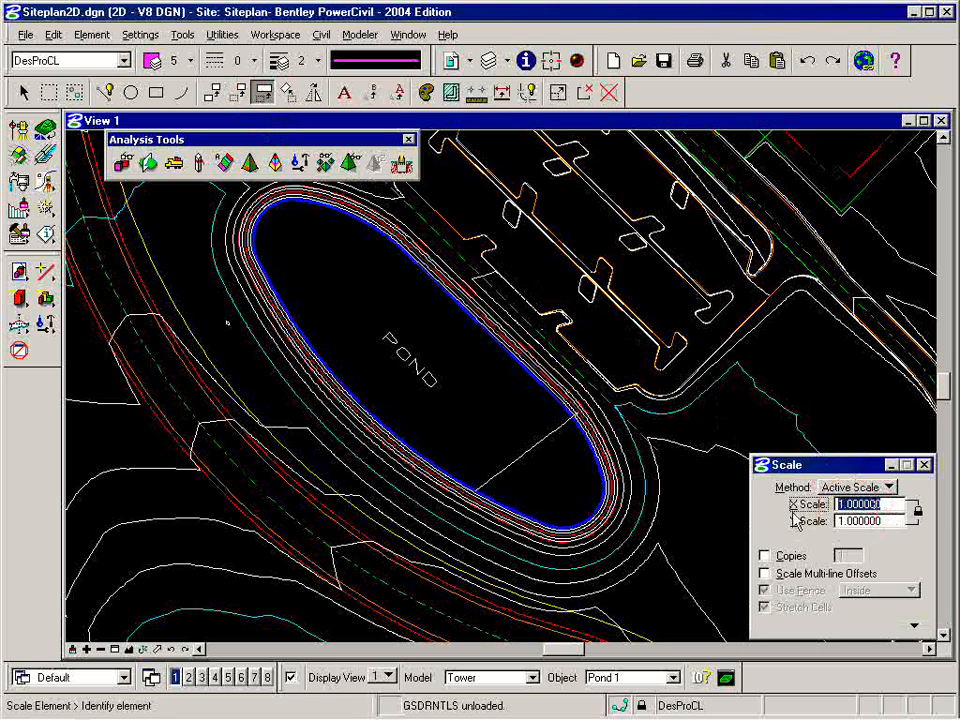
{"action": "key", "text": "BackSpace"}
{"action": "type", "text": ".9"}
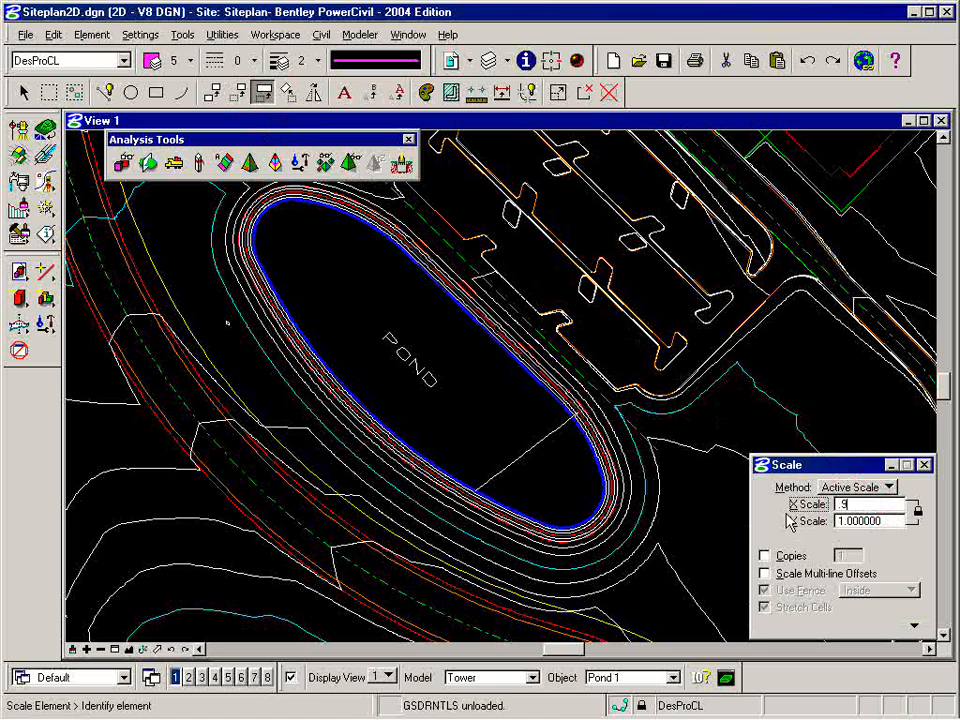
{"action": "key", "text": "Tab"}
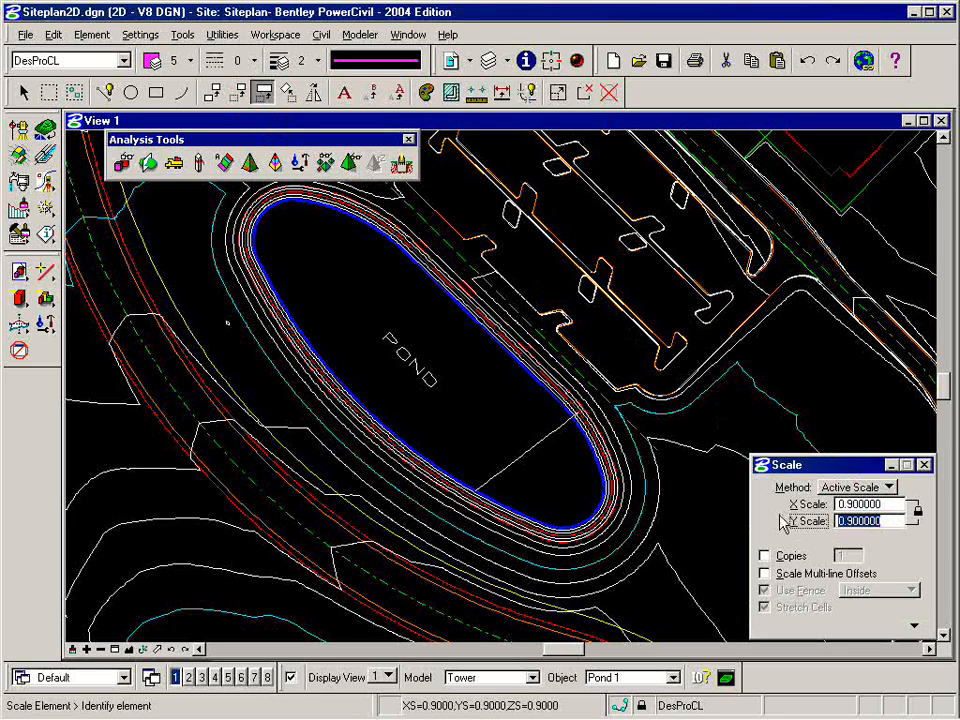
{"action": "left_click", "coordinate": [592, 458]}
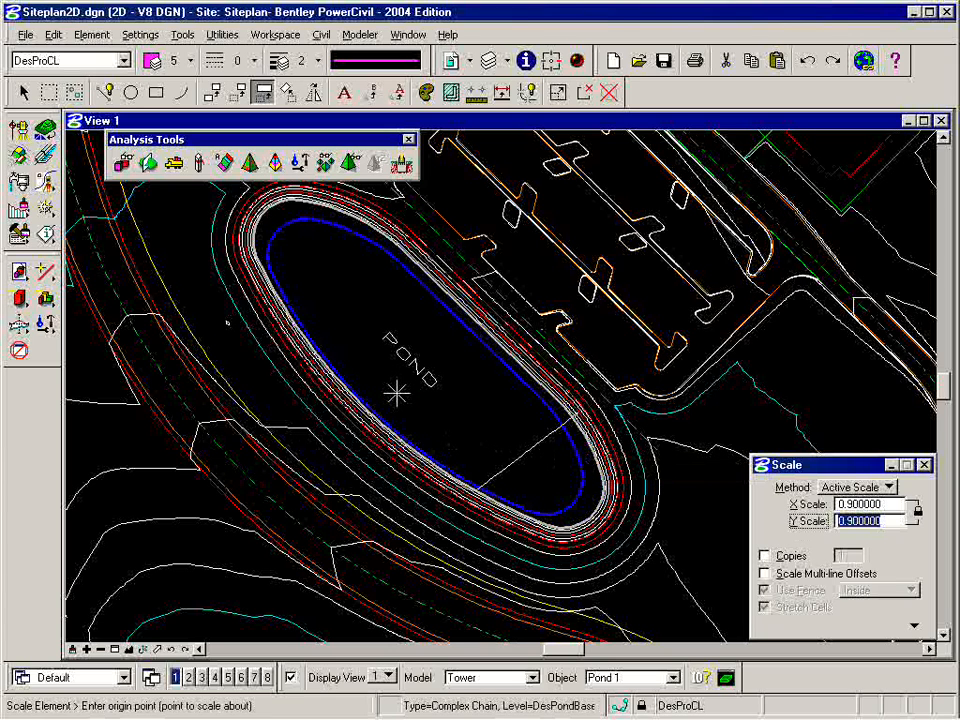
{"action": "left_click", "coordinate": [396, 394]}
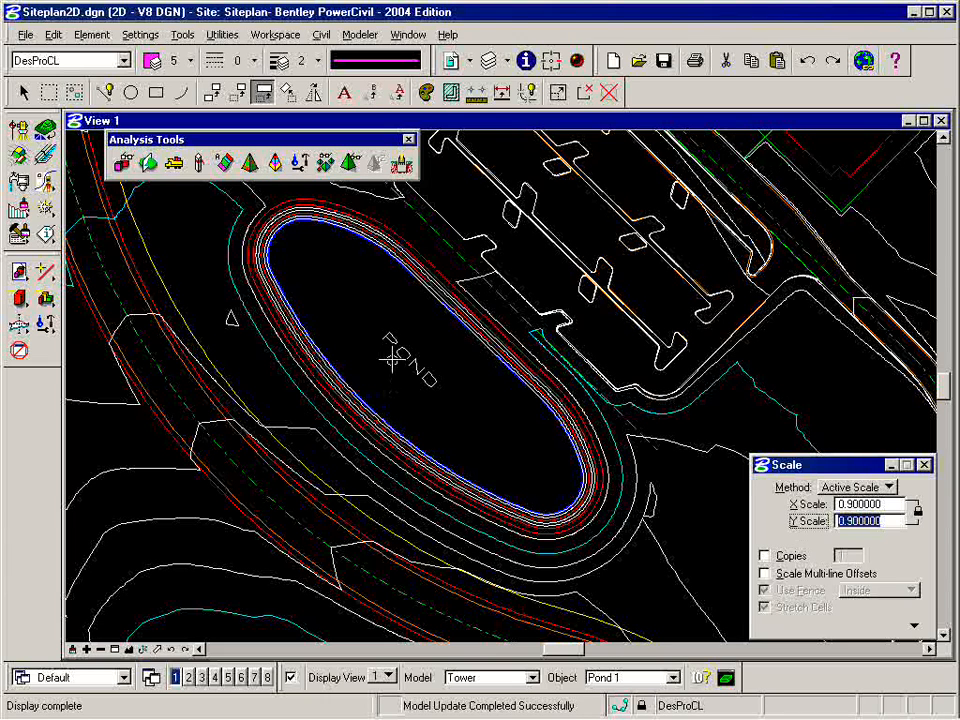
Rerun the Pond Analysis on the scaled Pond 1 to check its volume, then close the analysis tools
{"action": "left_click", "coordinate": [299, 162]}
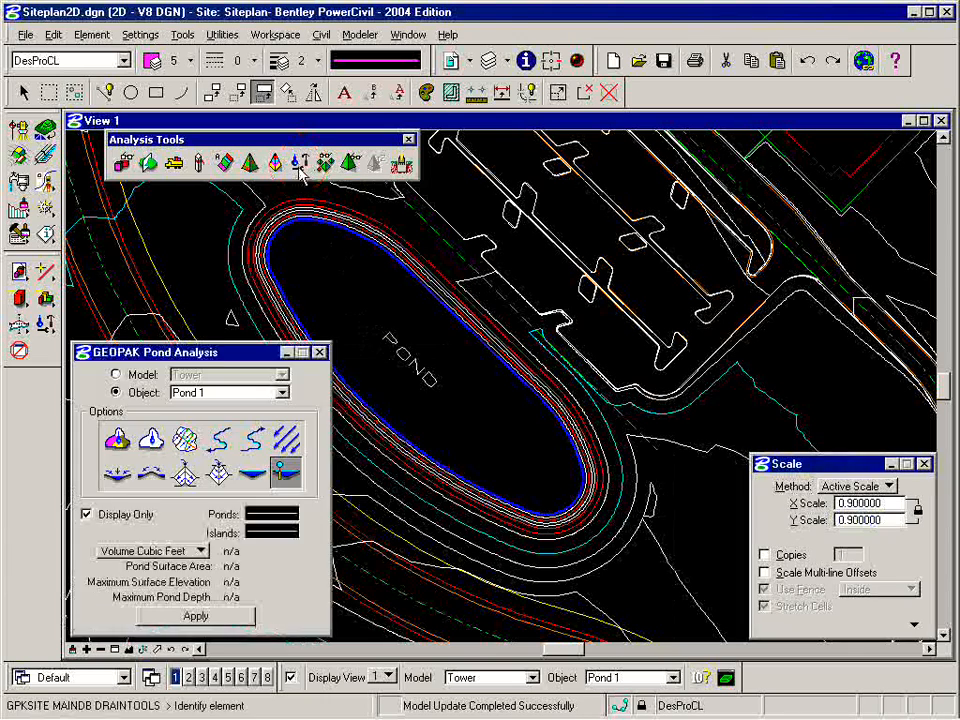
{"action": "left_click", "coordinate": [188, 618]}
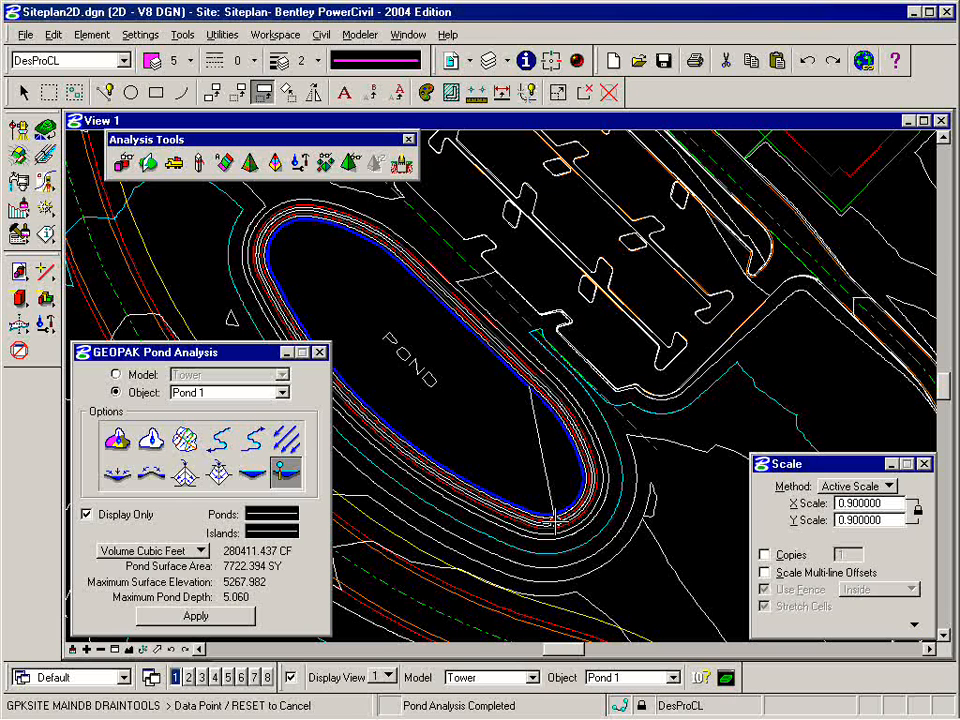
{"action": "left_click", "coordinate": [320, 353]}
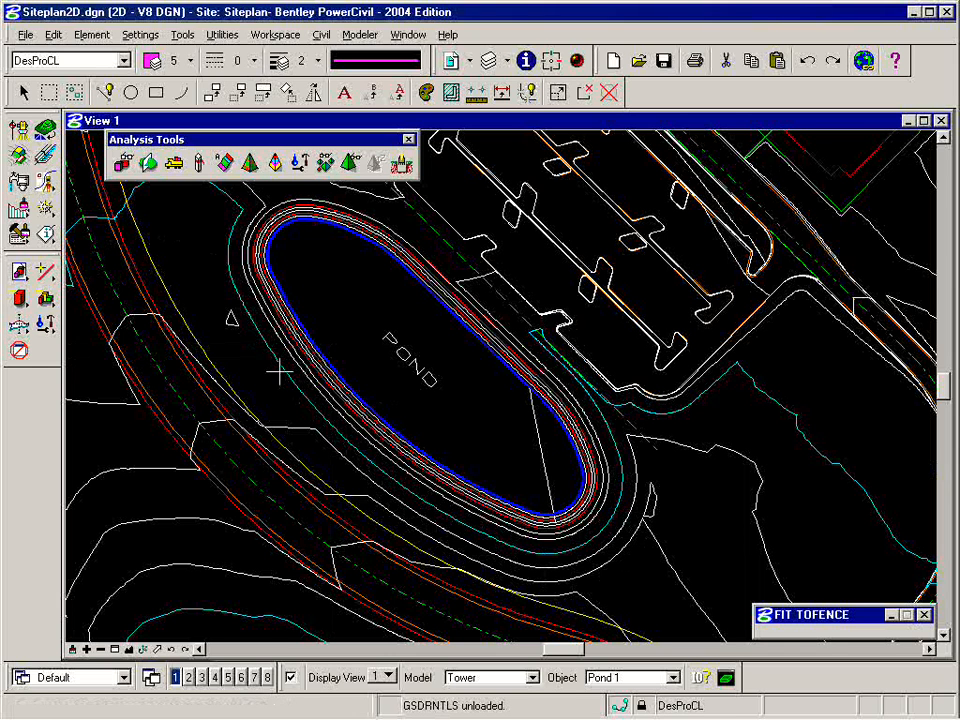
{"action": "left_click", "coordinate": [409, 139]}
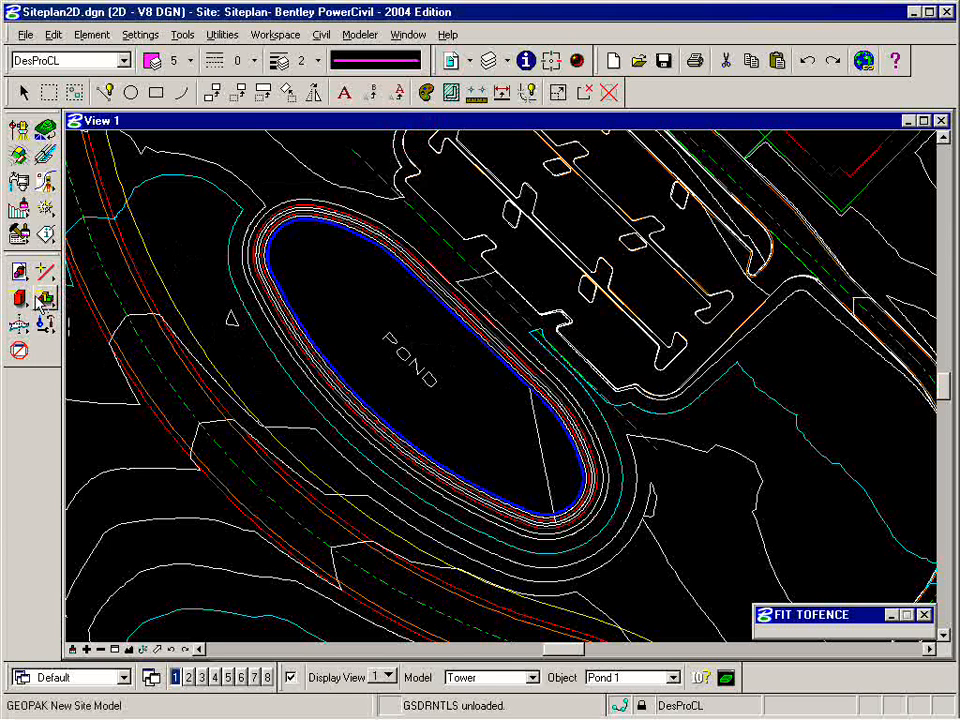
Open Pond 1's side slope settings for editing and express both its cut and fill slopes as Slope run:rise
{"action": "left_click_drag", "start_coordinate": [40, 305], "coordinate": [79, 300]}
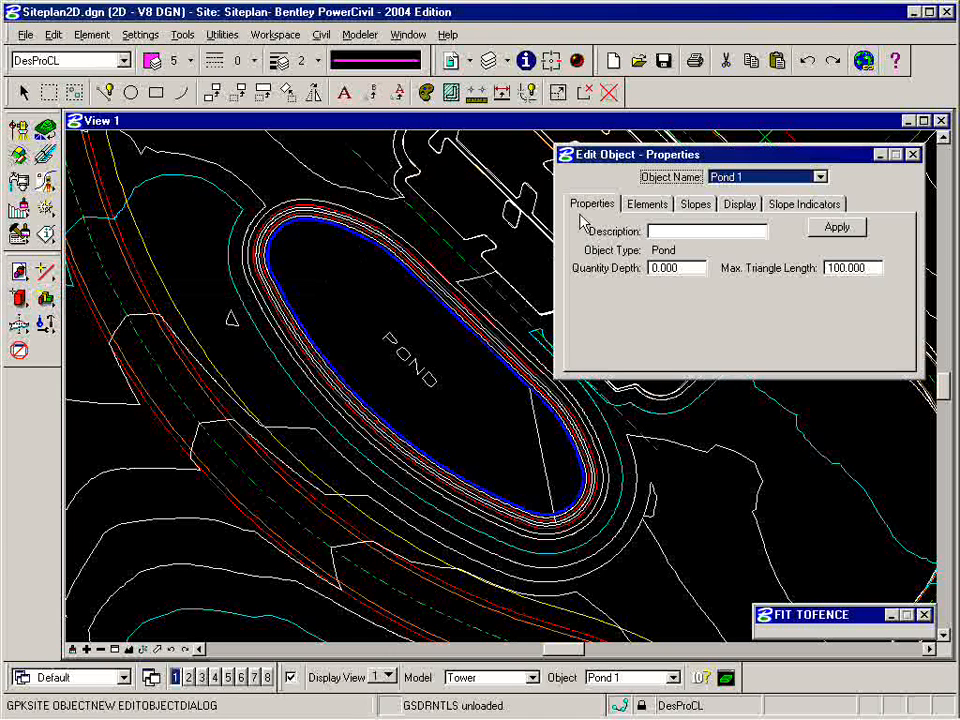
{"action": "left_click", "coordinate": [697, 205]}
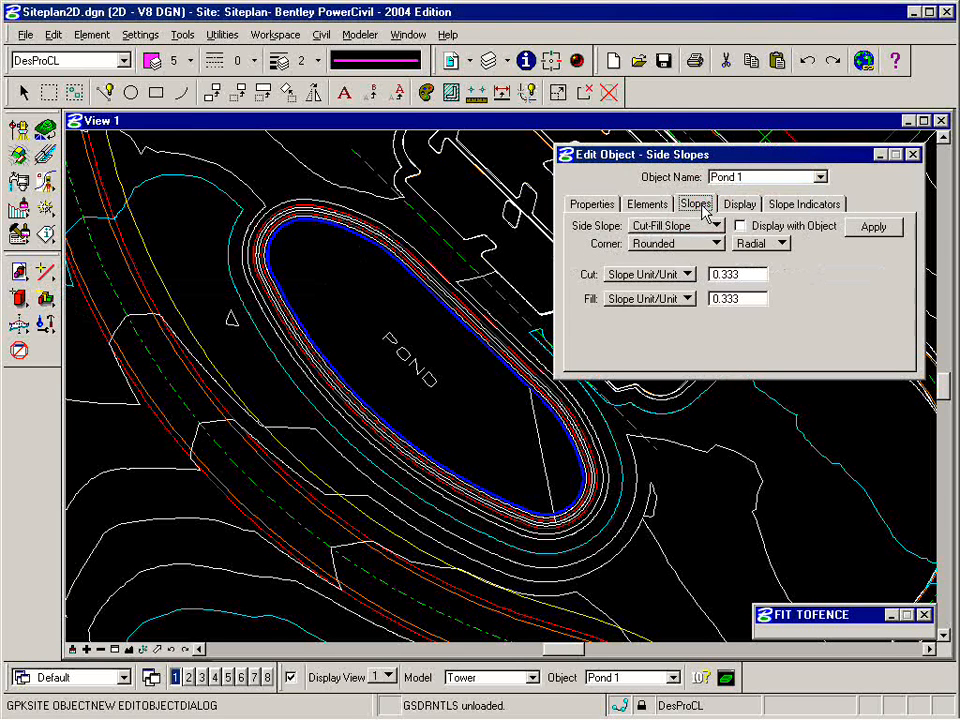
{"action": "left_click", "coordinate": [684, 274]}
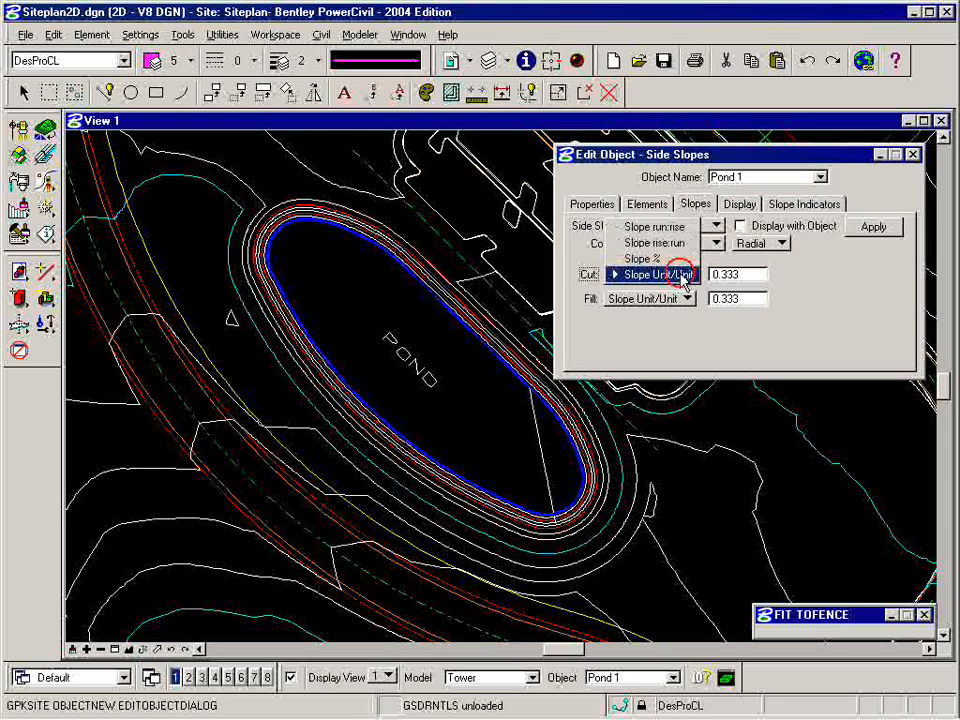
{"action": "left_click", "coordinate": [655, 224]}
{"action": "left_click", "coordinate": [684, 298]}
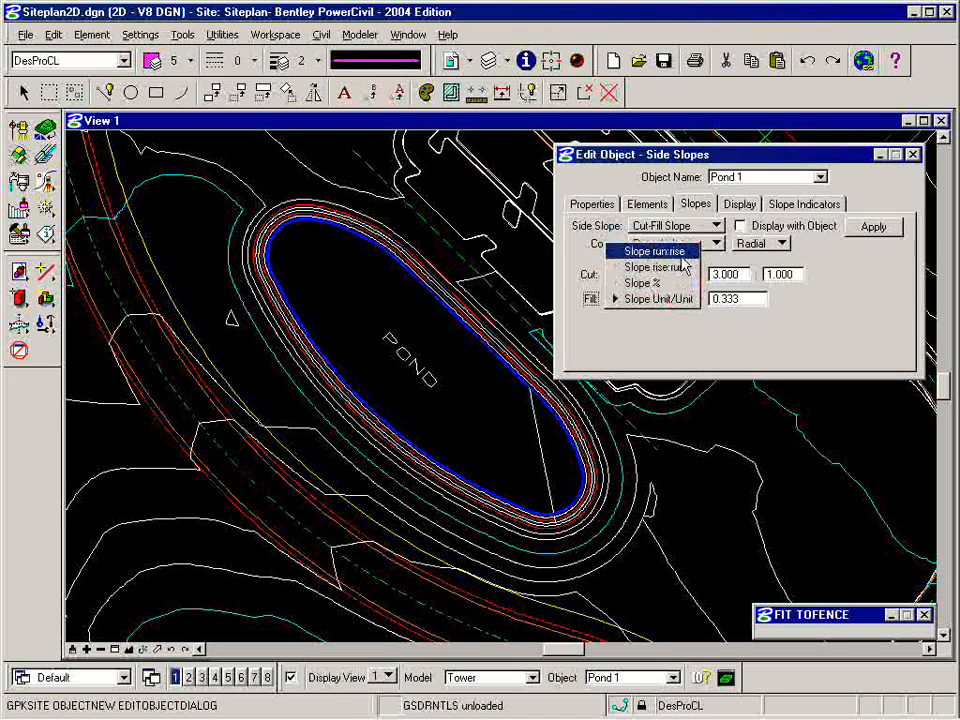
{"action": "left_click", "coordinate": [665, 254]}
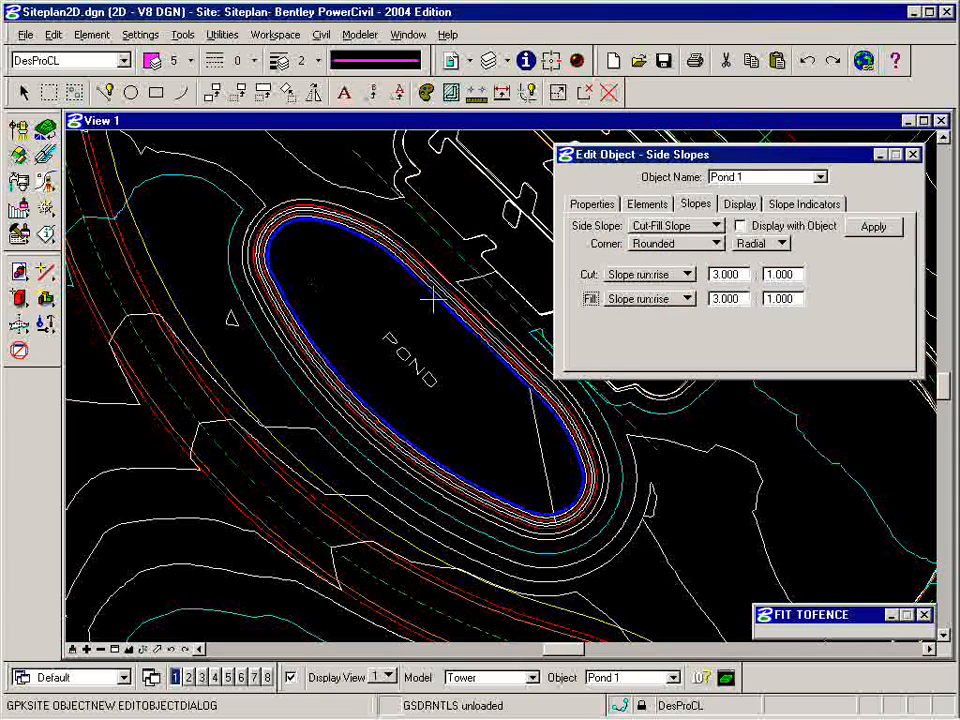
Switch Pond 1's side slope type to Dynamic Slopes and set the cut and fill ratios to 2:1
{"action": "left_click", "coordinate": [680, 227]}
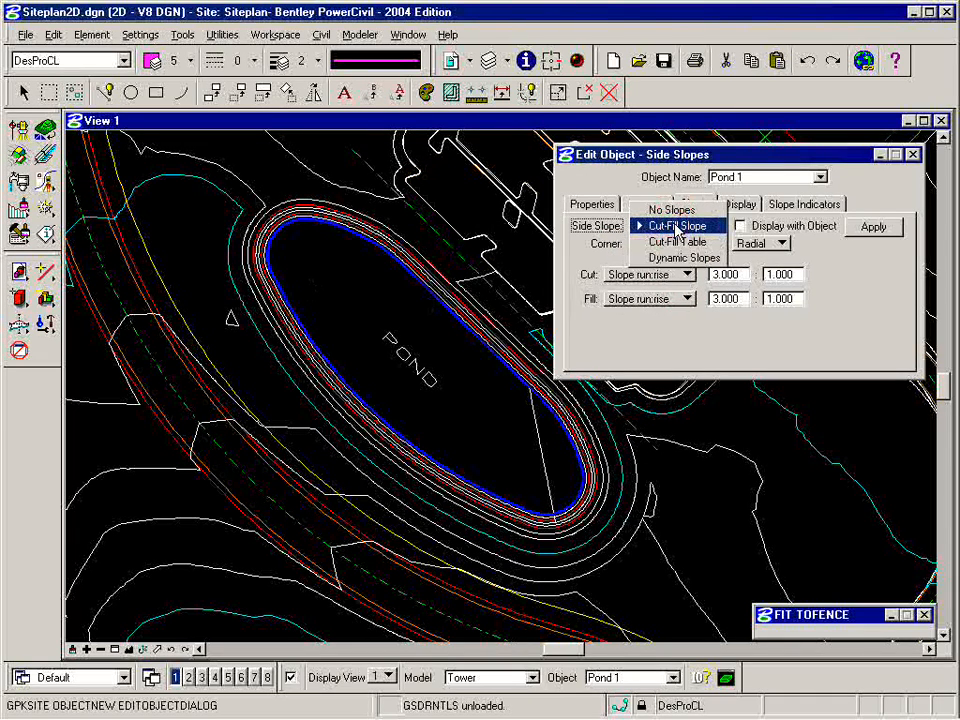
{"action": "left_click", "coordinate": [676, 258]}
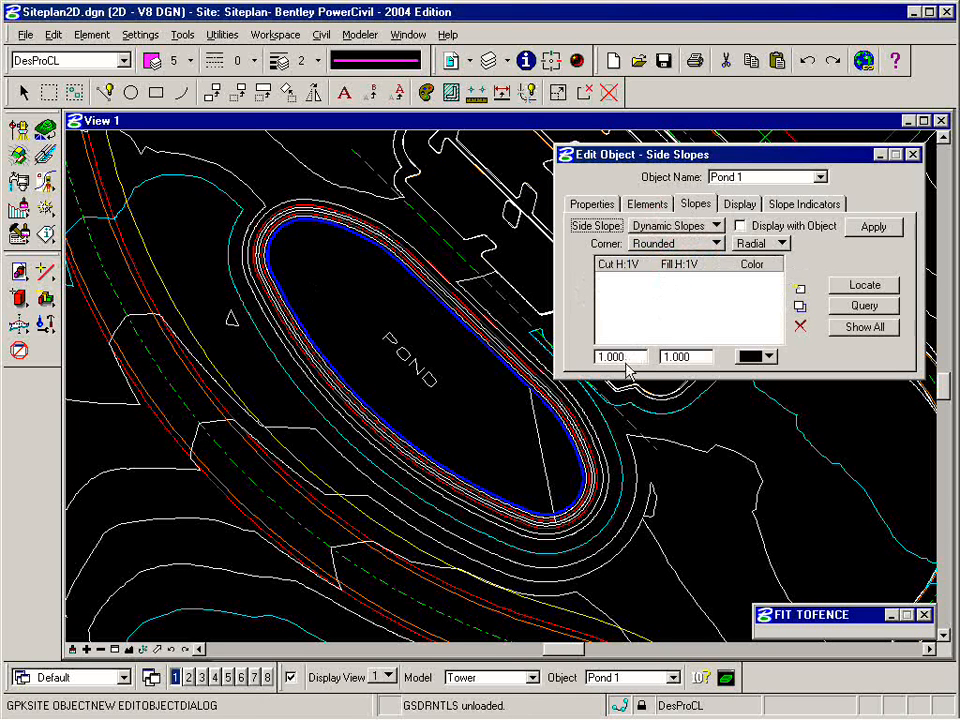
{"action": "left_click_drag", "start_coordinate": [628, 364], "coordinate": [585, 369]}
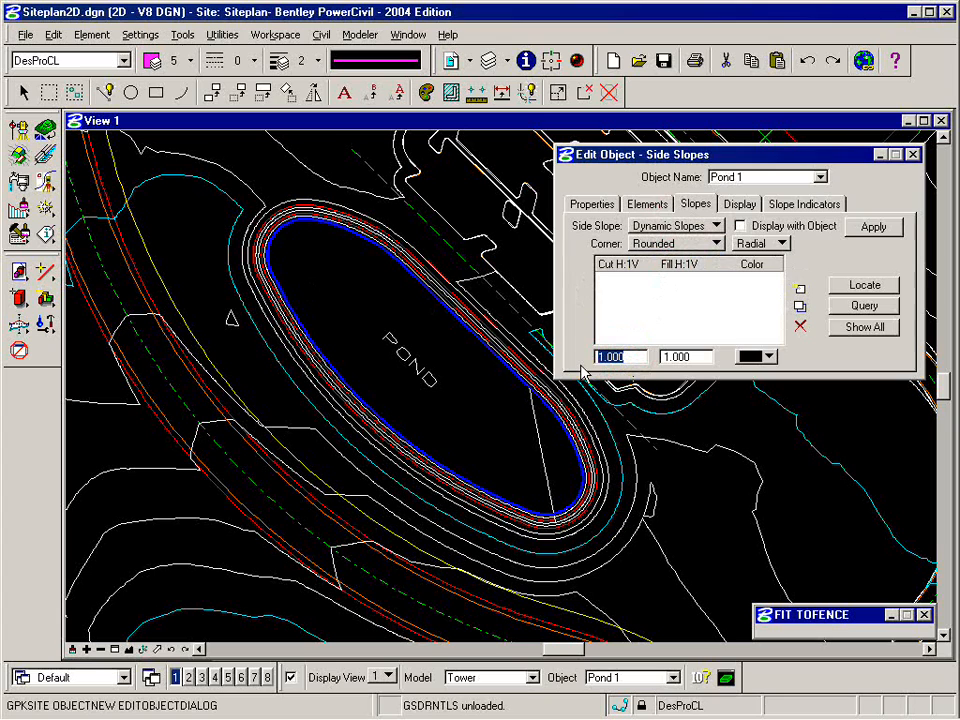
{"action": "type", "text": "2"}
{"action": "key", "text": "Tab"}
{"action": "type", "text": "2"}
{"action": "key", "text": "Tab"}
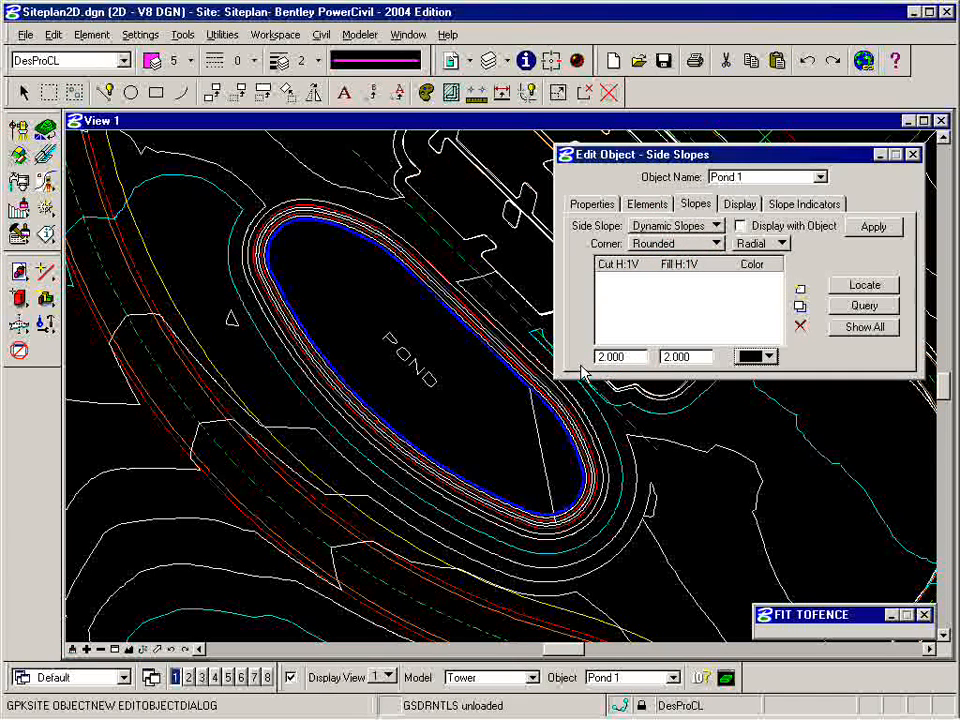
Add red 2:1 cut and fill entries to the dynamic slope table, located at the pond's southwest edge and southeast tip
{"action": "left_click", "coordinate": [766, 355]}
{"action": "left_click", "coordinate": [766, 419]}
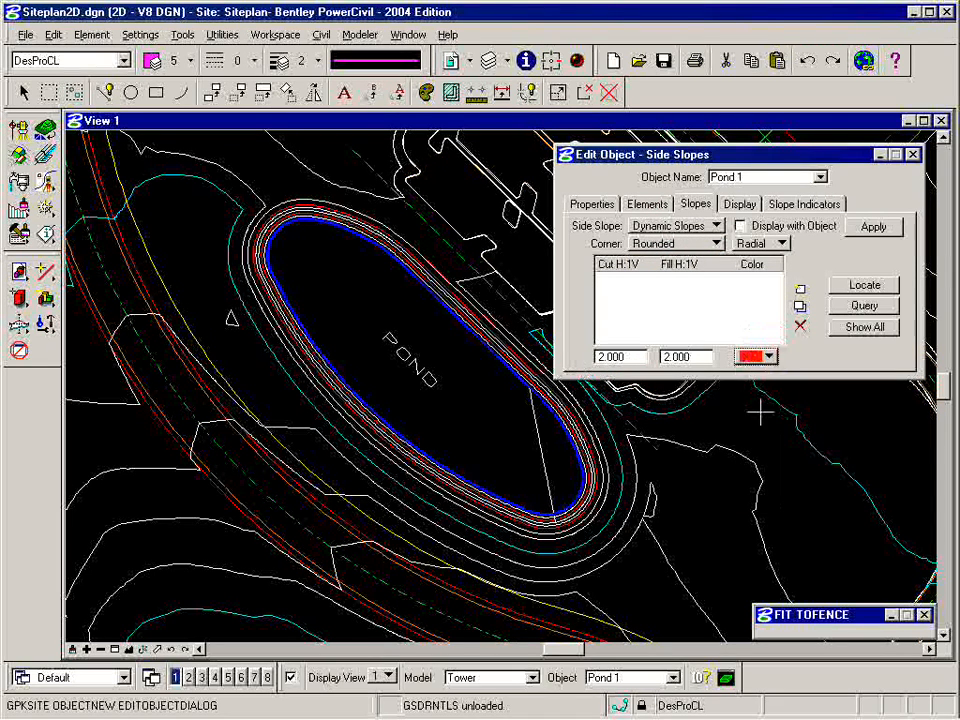
{"action": "left_click", "coordinate": [864, 286]}
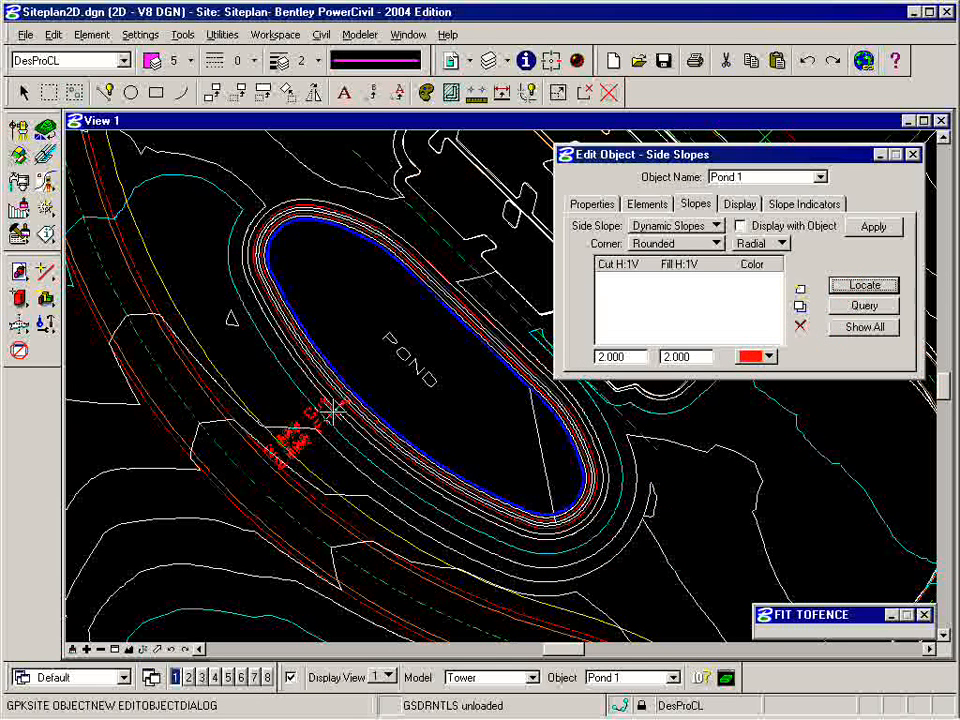
{"action": "right_click", "coordinate": [333, 413]}
{"action": "left_click", "coordinate": [804, 292]}
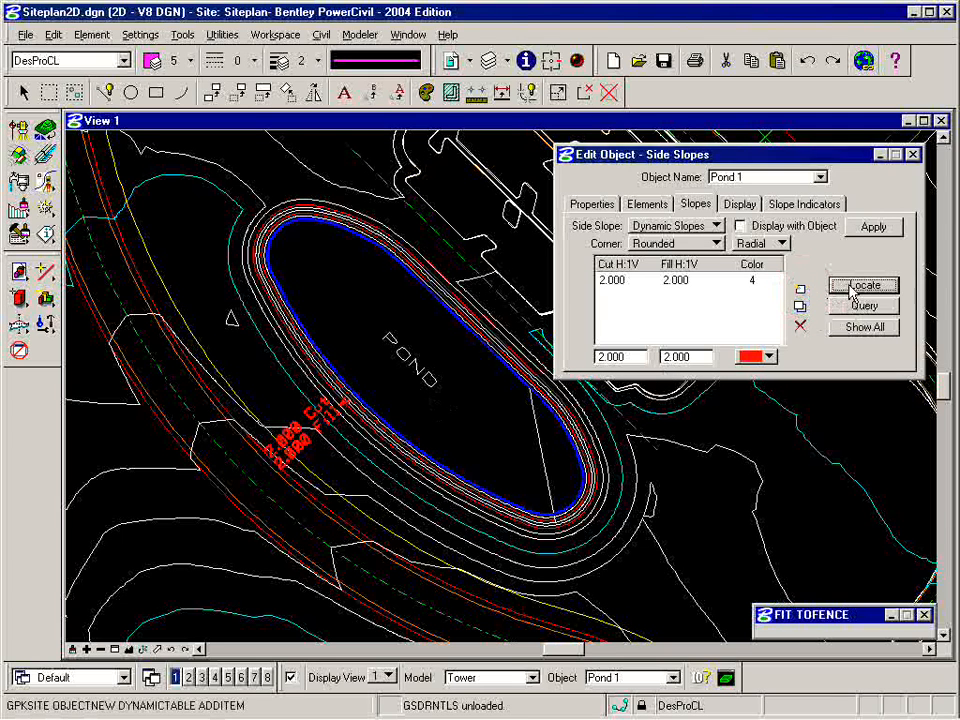
{"action": "left_click", "coordinate": [851, 288]}
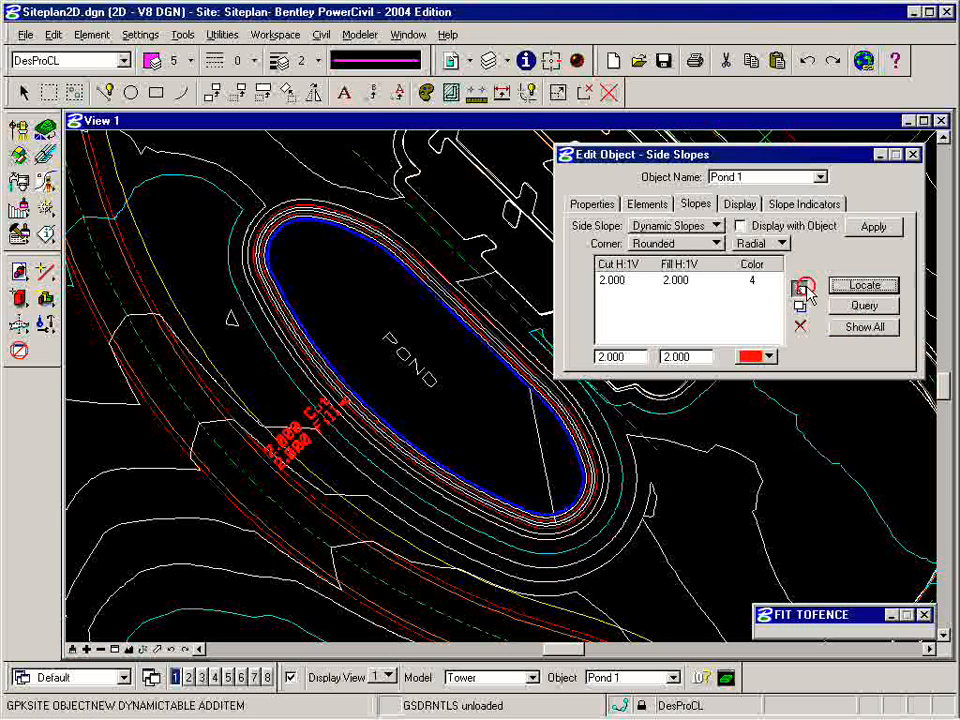
{"action": "left_click", "coordinate": [801, 289]}
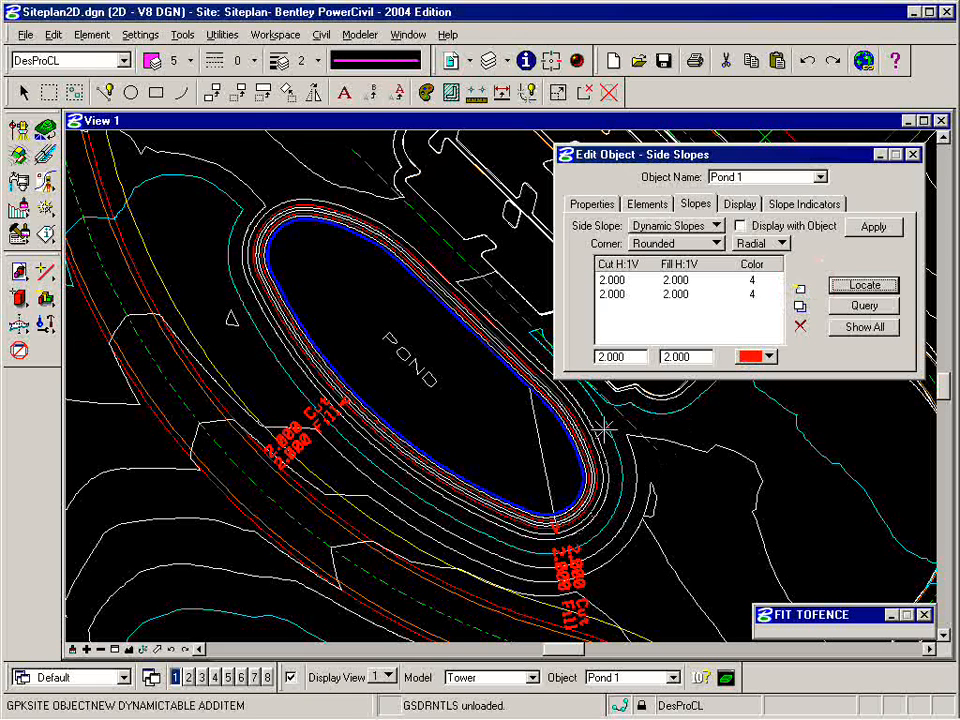
Add a yellow dynamic slope entry with 4:1 cut and fill, located on the pond's eastern edge
{"action": "left_click_drag", "start_coordinate": [626, 357], "coordinate": [579, 364]}
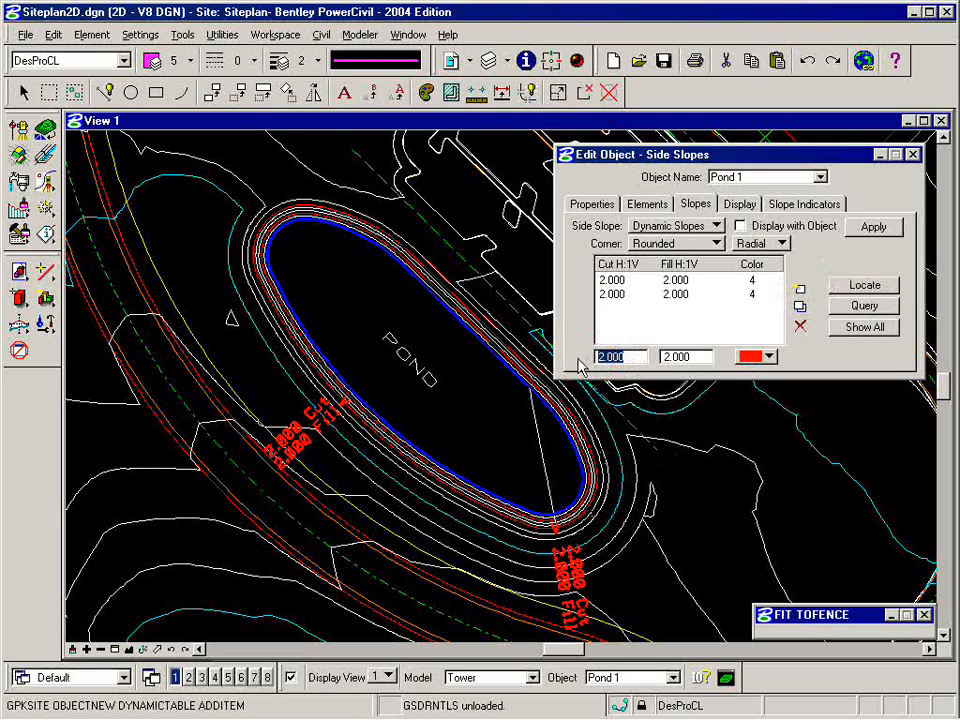
{"action": "type", "text": "4"}
{"action": "key", "text": "Tab"}
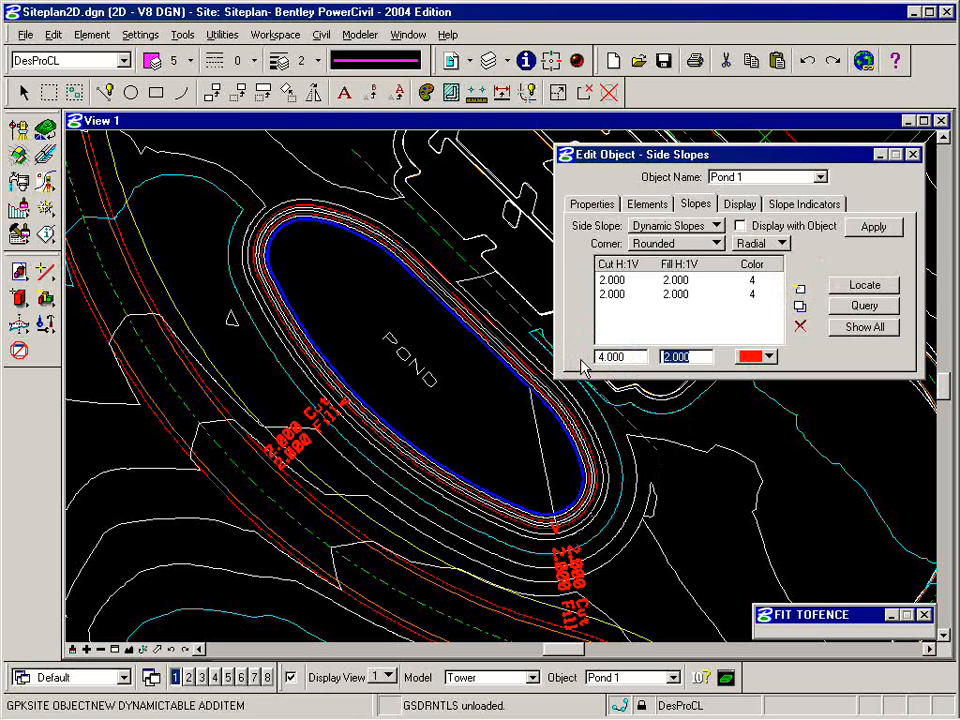
{"action": "type", "text": "4"}
{"action": "left_click", "coordinate": [760, 357]}
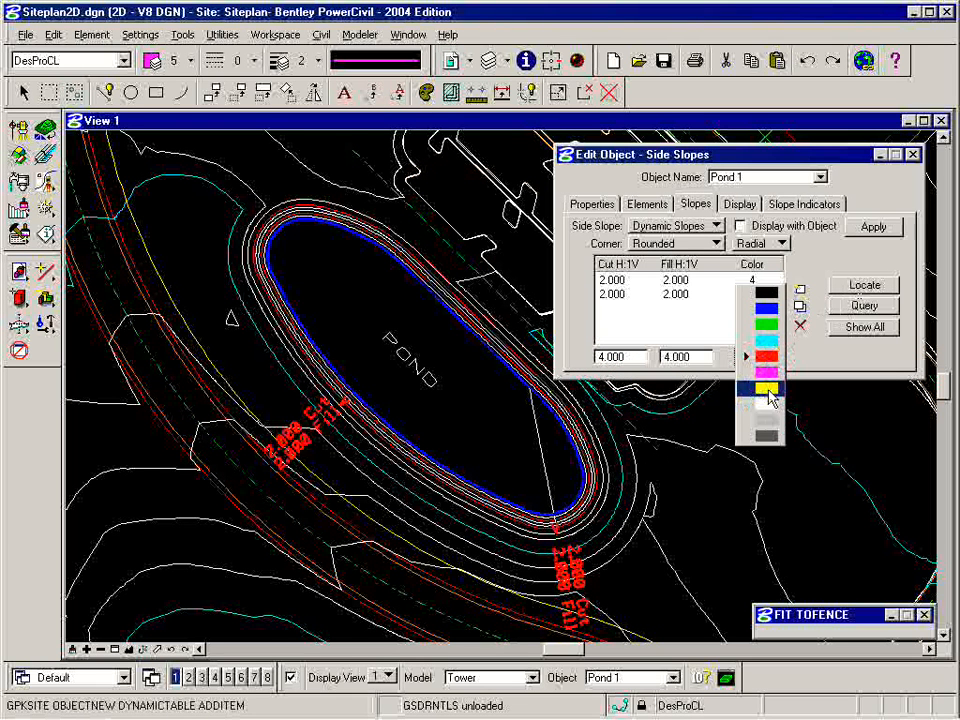
{"action": "left_click", "coordinate": [768, 390]}
{"action": "left_click", "coordinate": [862, 286]}
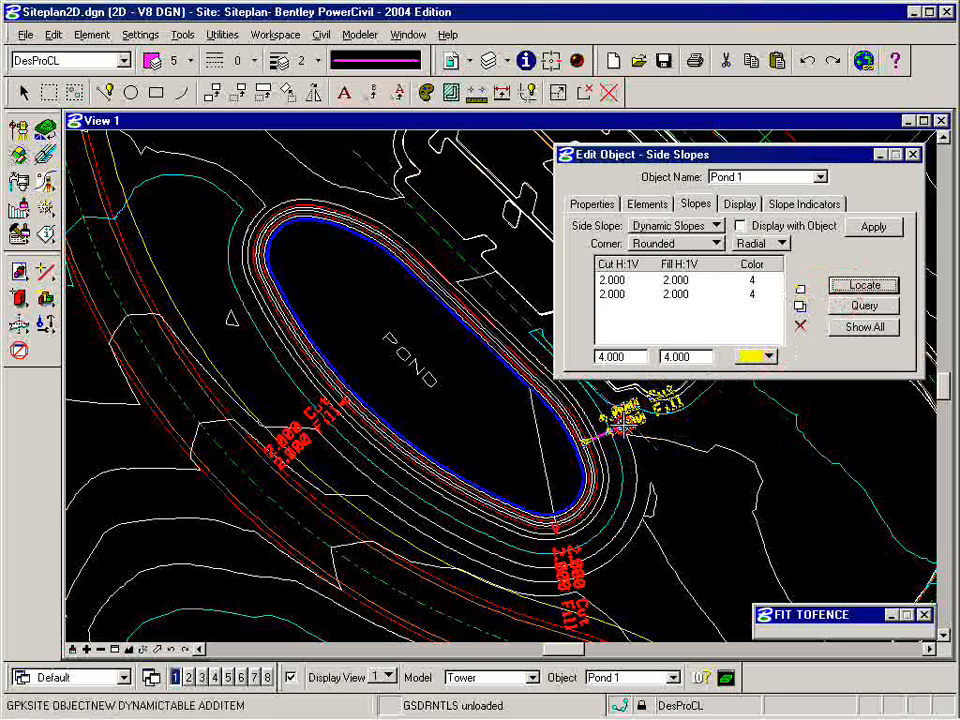
{"action": "left_click", "coordinate": [620, 425]}
{"action": "left_click", "coordinate": [800, 289]}
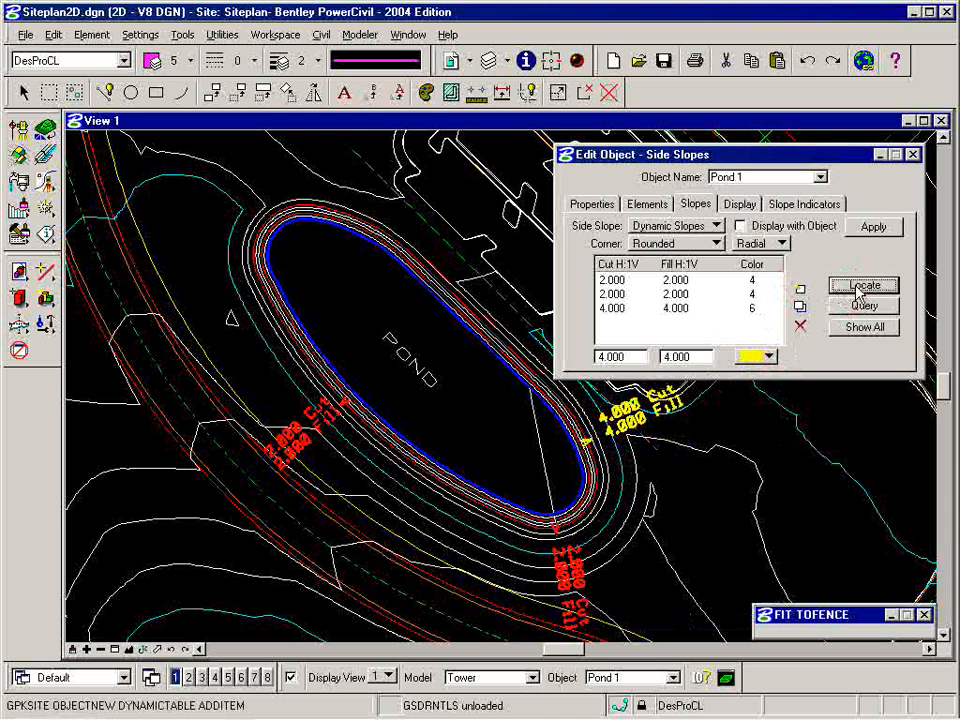
Add another yellow 4:1 cut and fill entry at the pond's northwest end and apply the dynamic slopes to Pond 1
{"action": "left_click", "coordinate": [862, 286]}
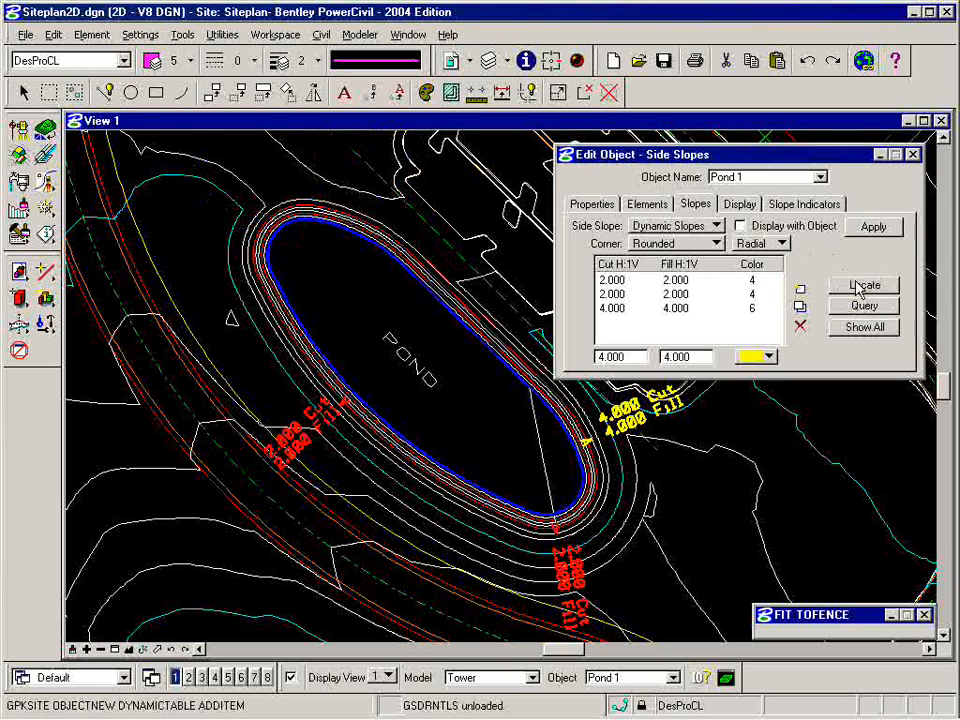
{"action": "left_click", "coordinate": [800, 290]}
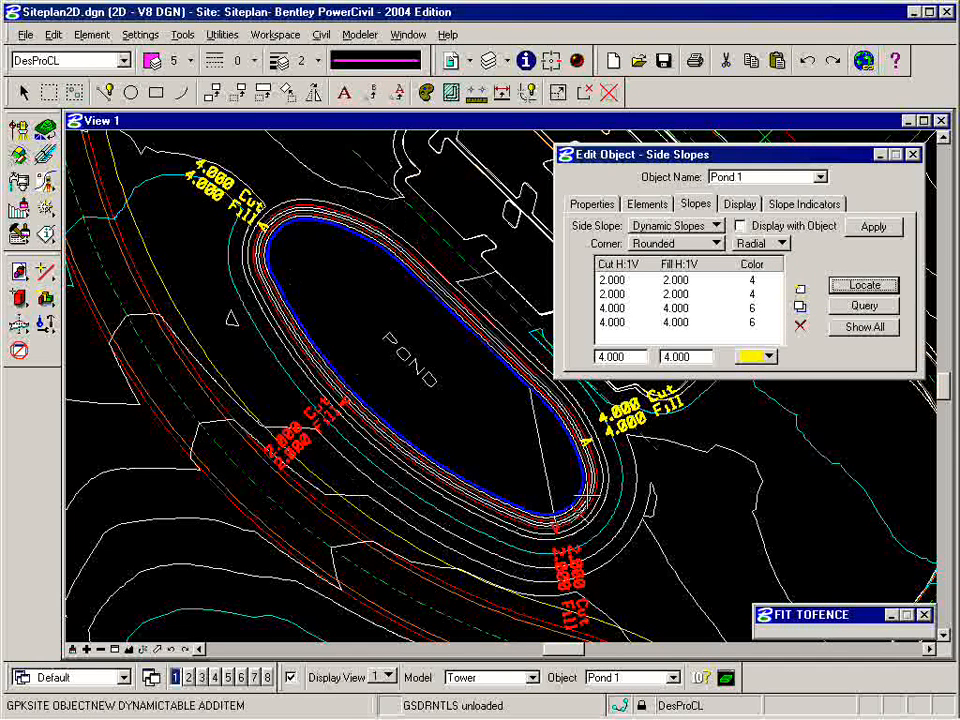
{"action": "left_click", "coordinate": [870, 230]}
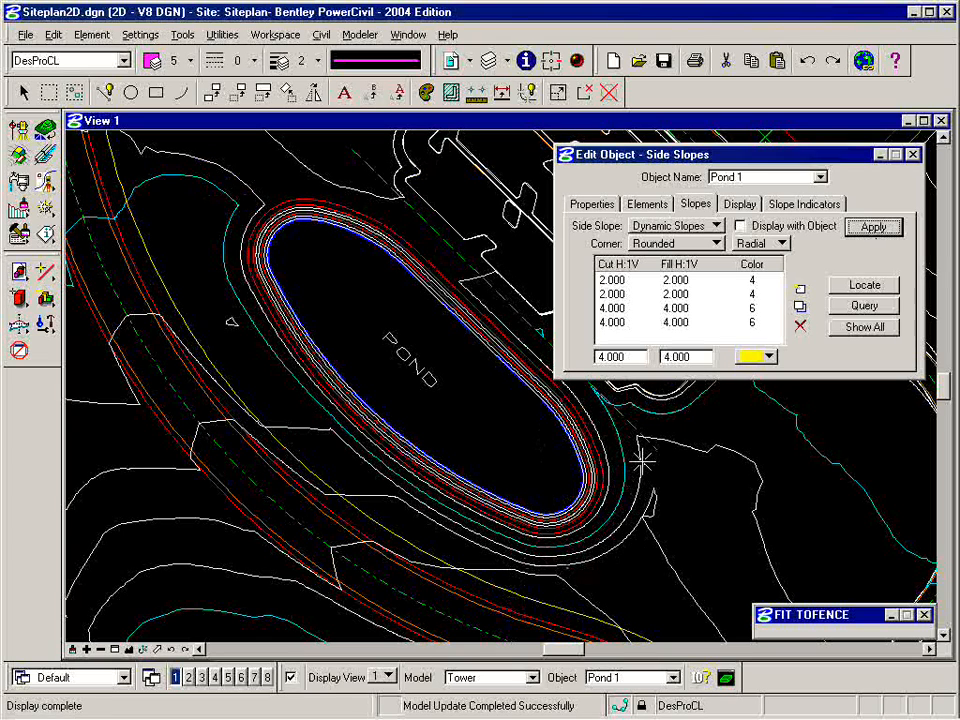
Set Pond 1's side slope type back to Cut-Fill Slope with 3:1 cut and fill, and apply it
{"action": "left_click", "coordinate": [695, 226]}
{"action": "left_click", "coordinate": [675, 258]}
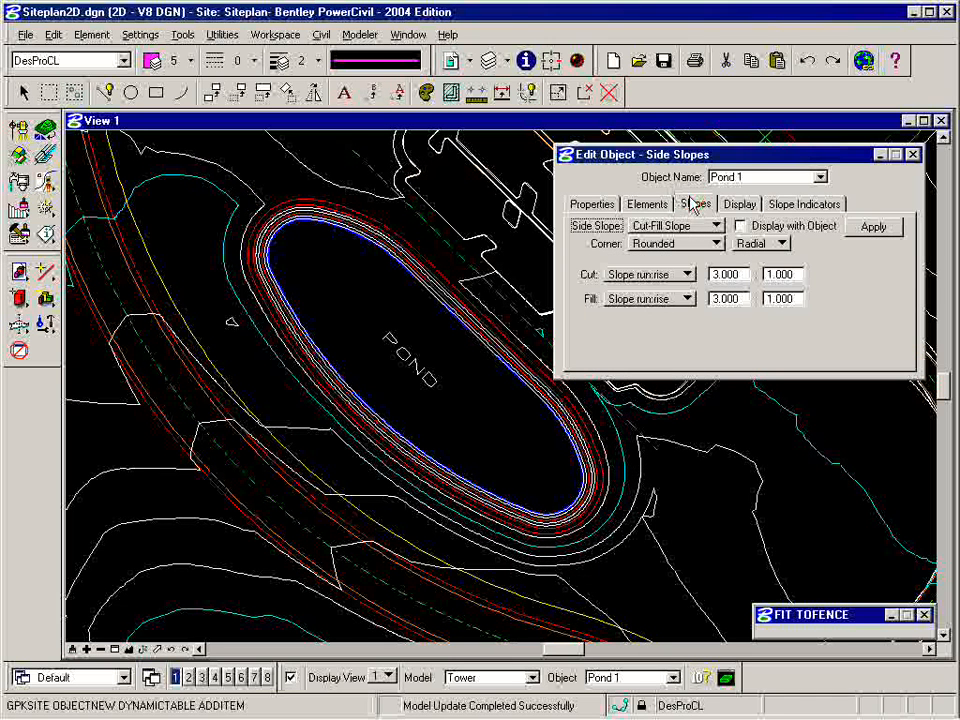
{"action": "left_click", "coordinate": [875, 229]}
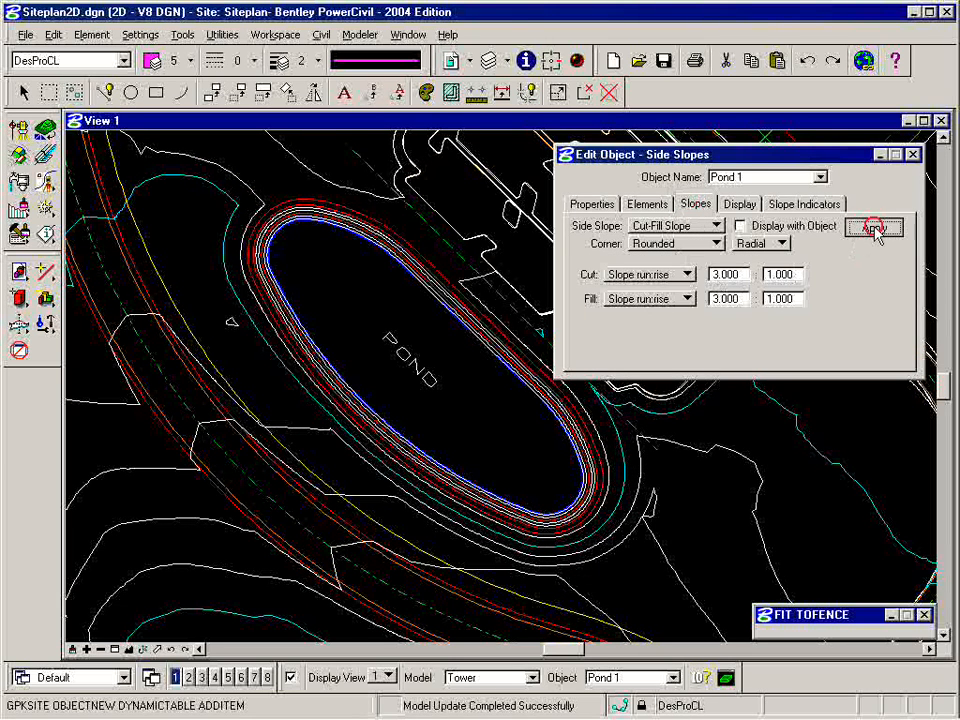